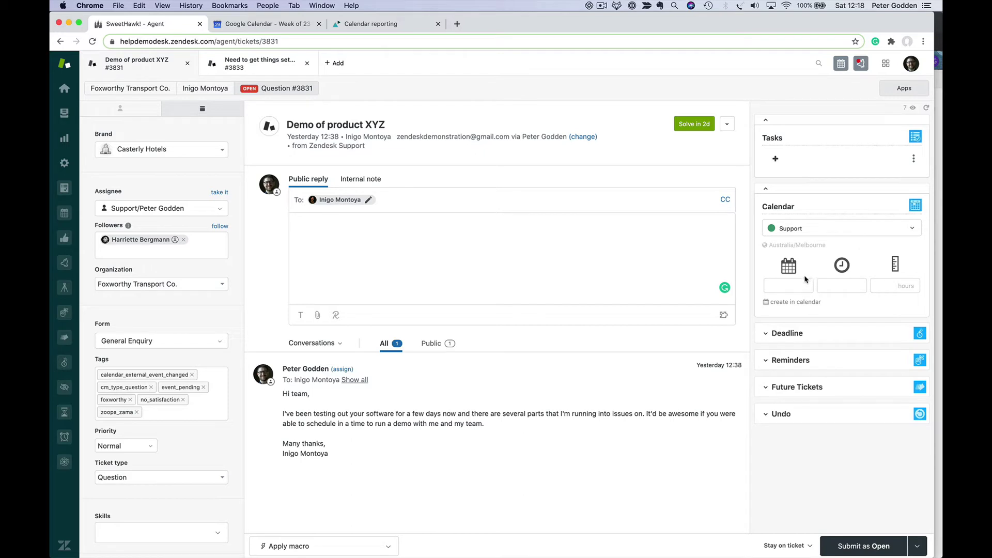
# - Choose Casterly Hotels as the calendar for the ticket's event
pyautogui.click(855, 235)
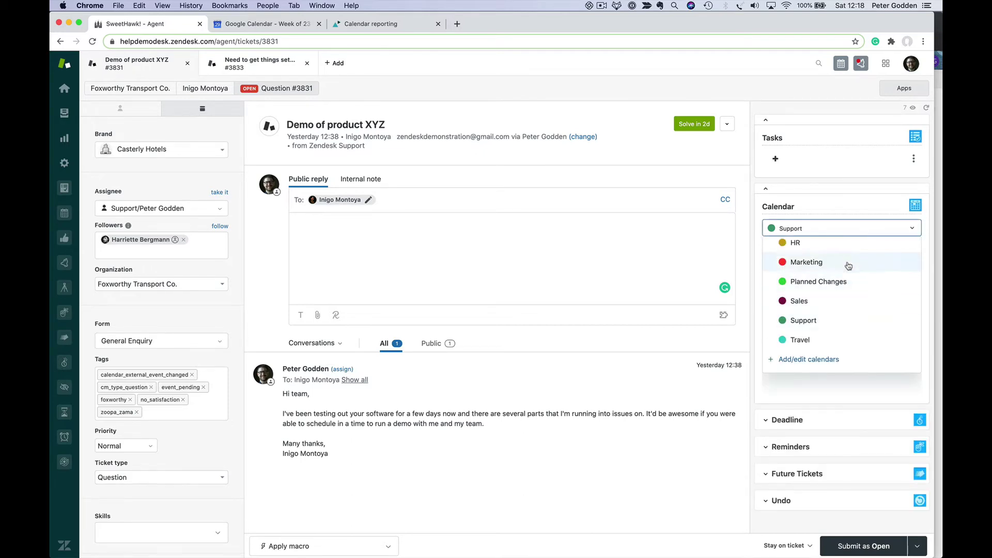
pyautogui.scroll(3, 849, 266)
pyautogui.scroll(-3, 846, 328)
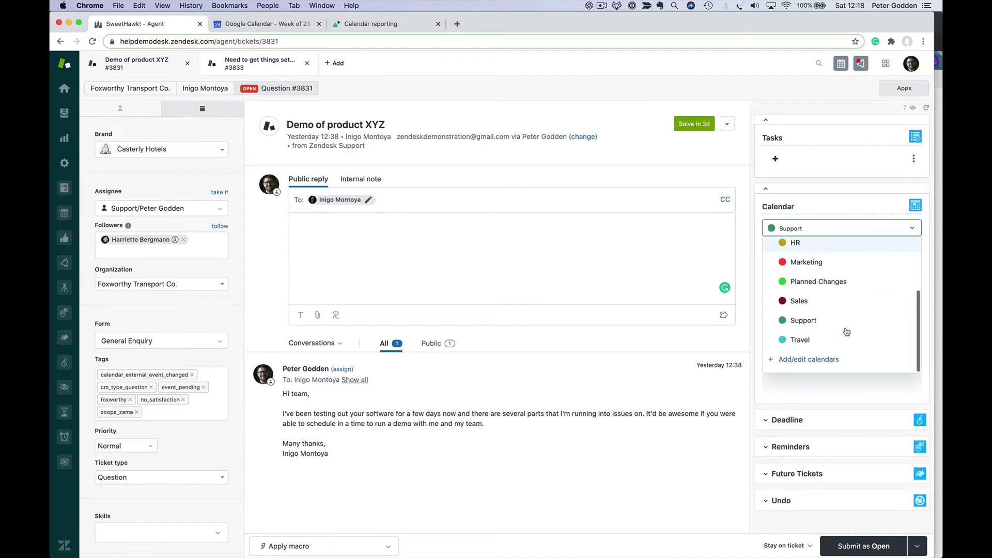
pyautogui.scroll(3, 847, 289)
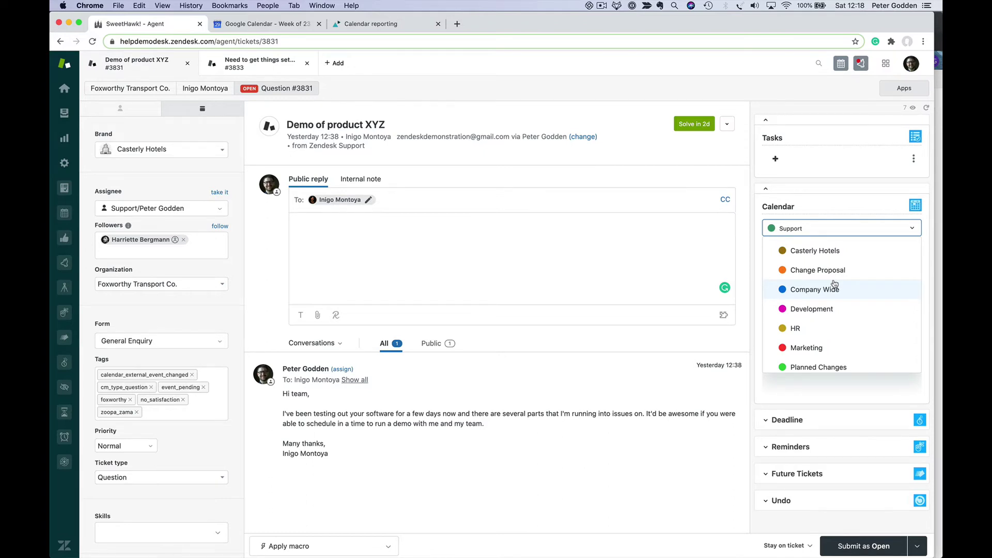
pyautogui.click(829, 250)
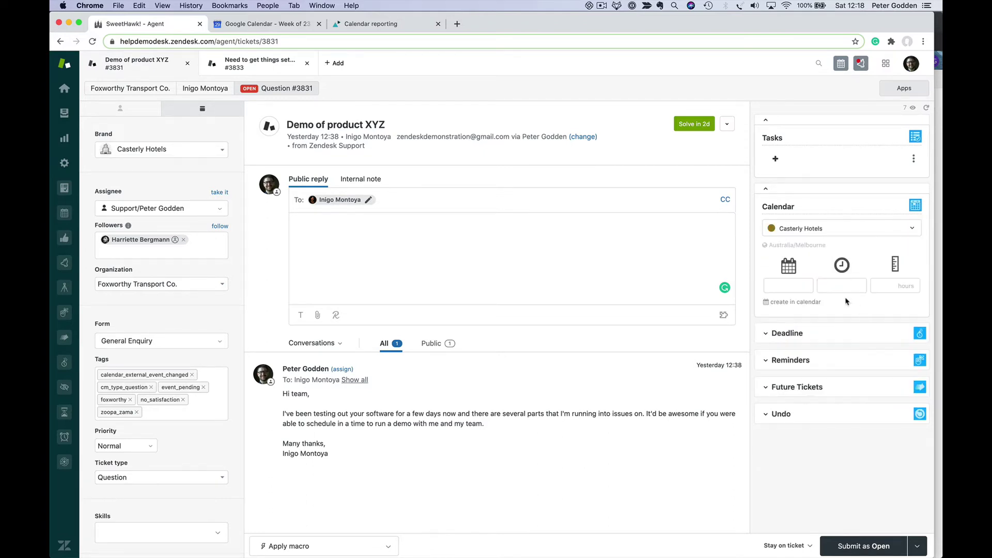
# - Step through the date and duration fields and bring up the Aug 23–29, 2020 week view
pyautogui.click(782, 284)
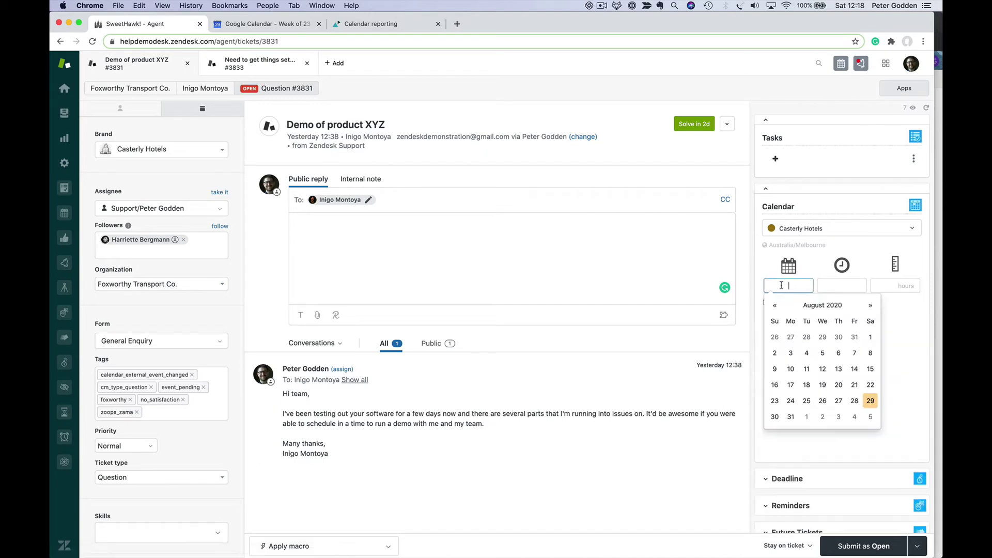
pyautogui.press('Tab')
pyautogui.press('Tab')
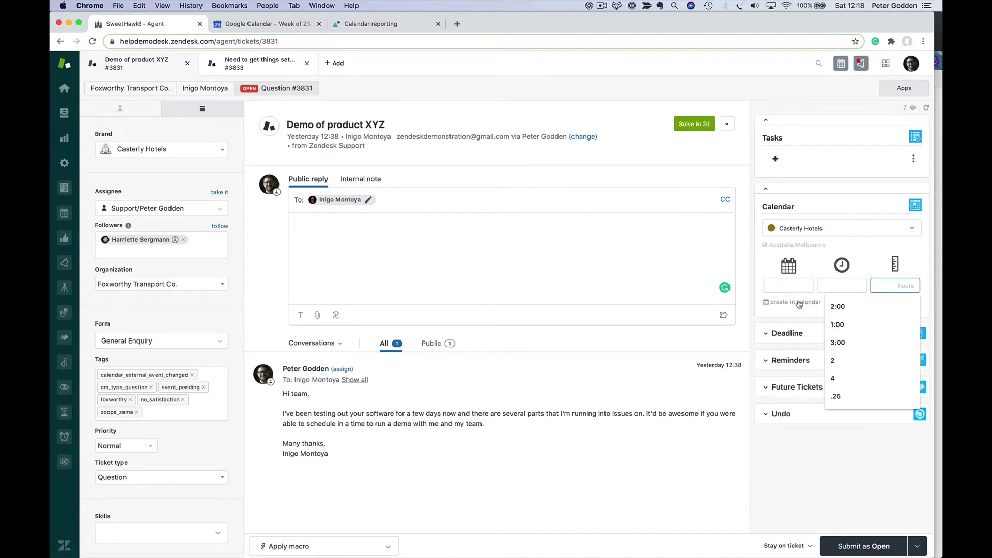
pyautogui.click(799, 303)
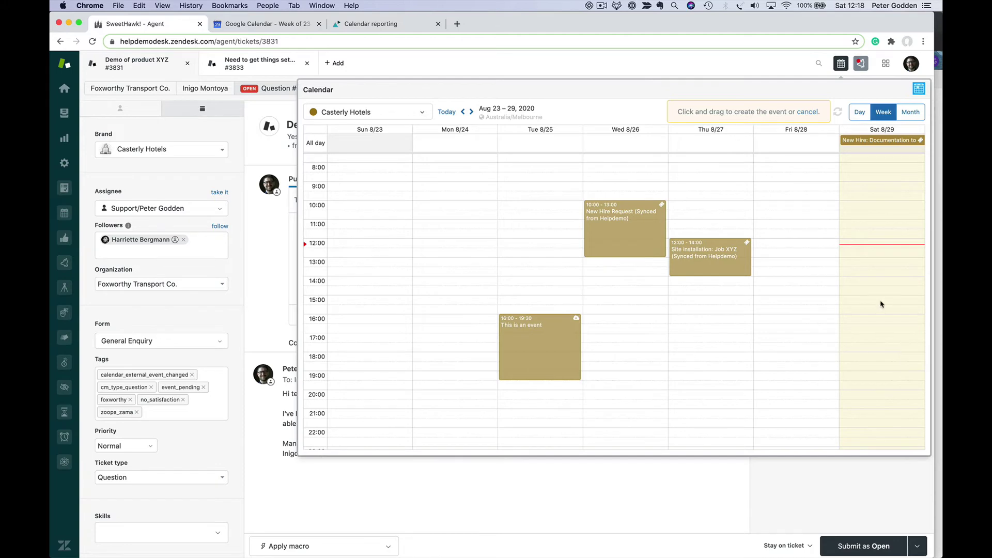
# - Book Saturday 29 Aug 2020, 14:30–17:00 (2:30 hours), then submit ticket #3831 as Open
pyautogui.moveTo(881, 305); pyautogui.dragTo(883, 336)
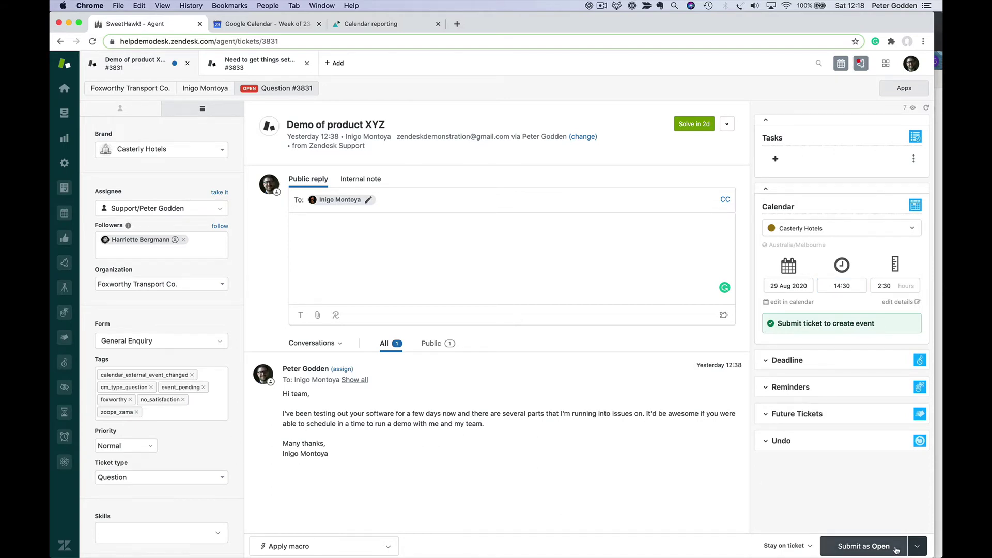
pyautogui.click(847, 267)
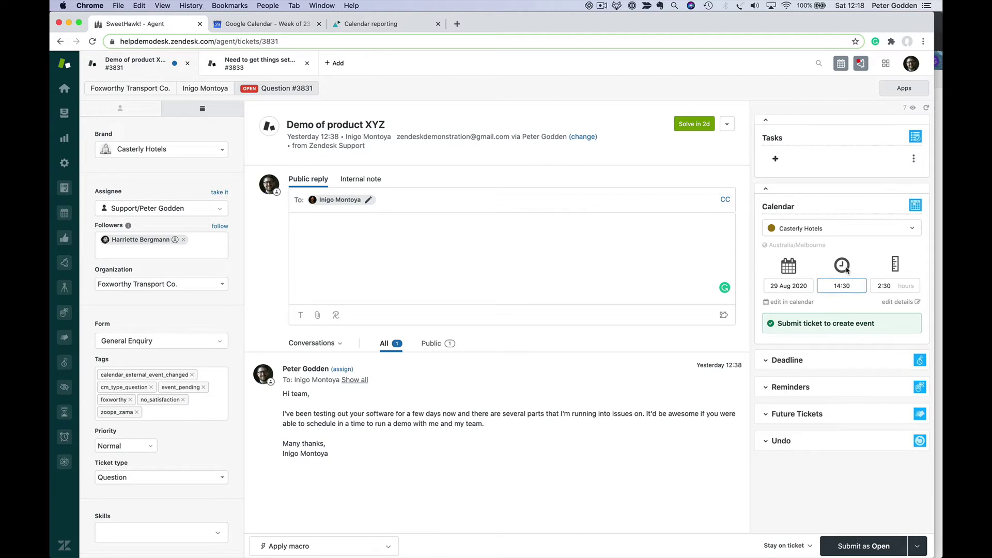
pyautogui.click(874, 553)
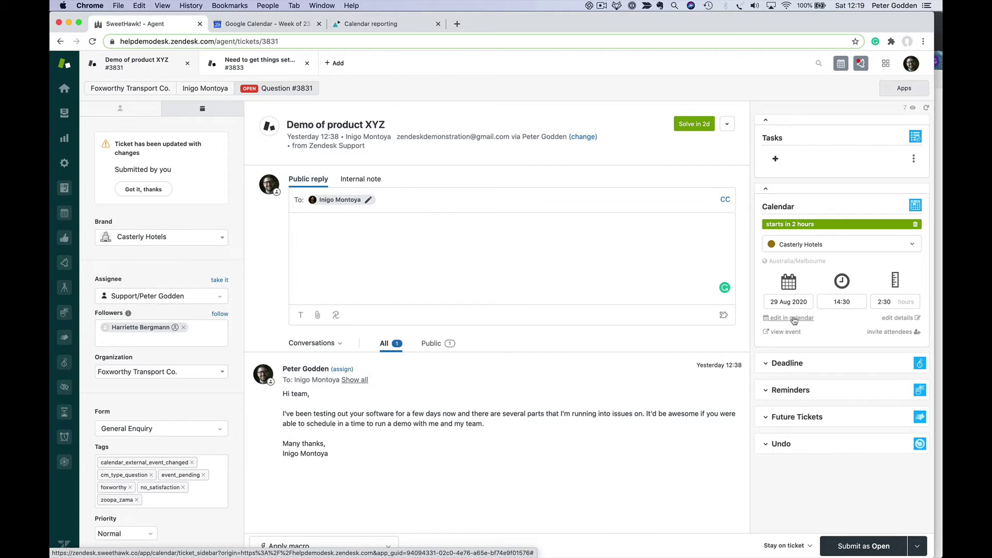
# - Open and refresh the week calendar, show All ticket events, and clear the existing calendar chips
pyautogui.click(841, 64)
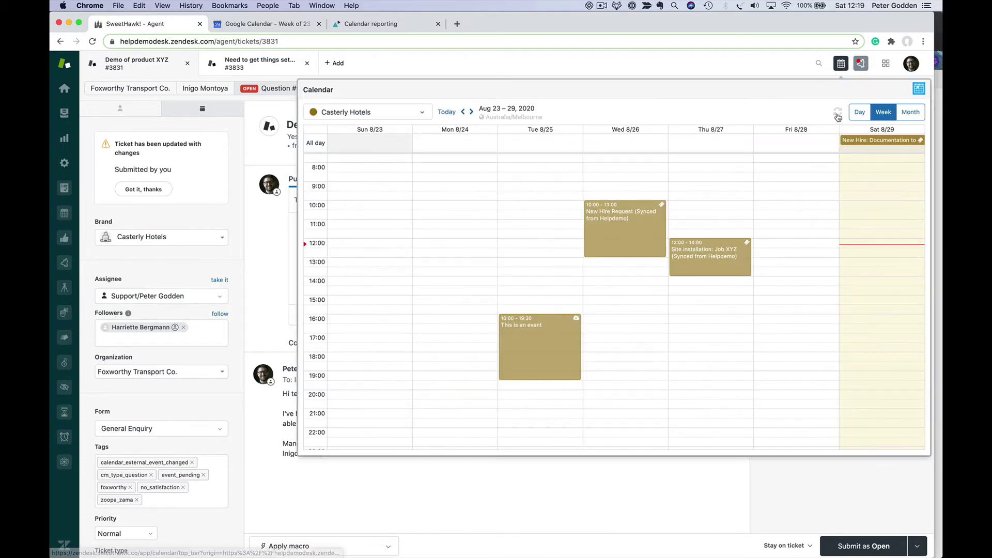
pyautogui.click(838, 112)
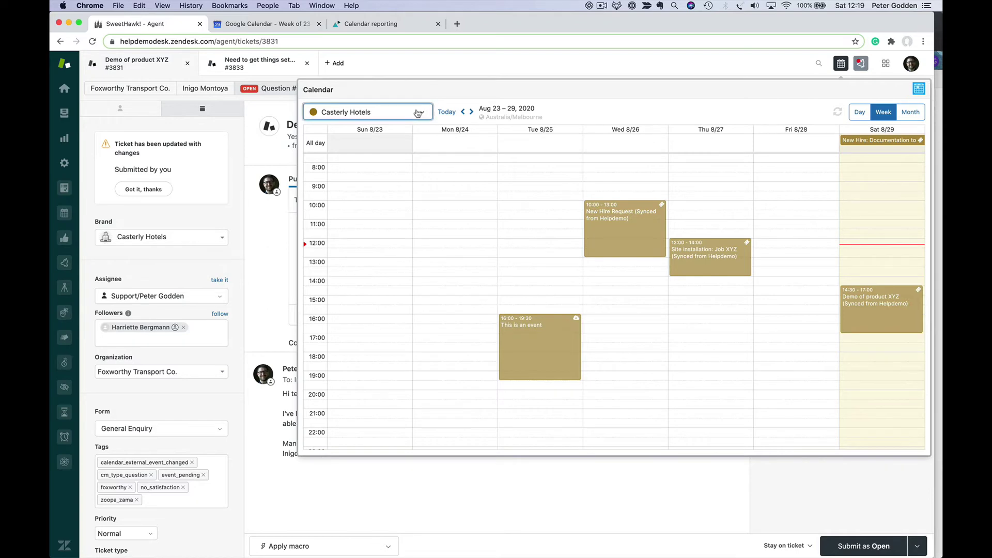
pyautogui.click(418, 113)
pyautogui.click(383, 137)
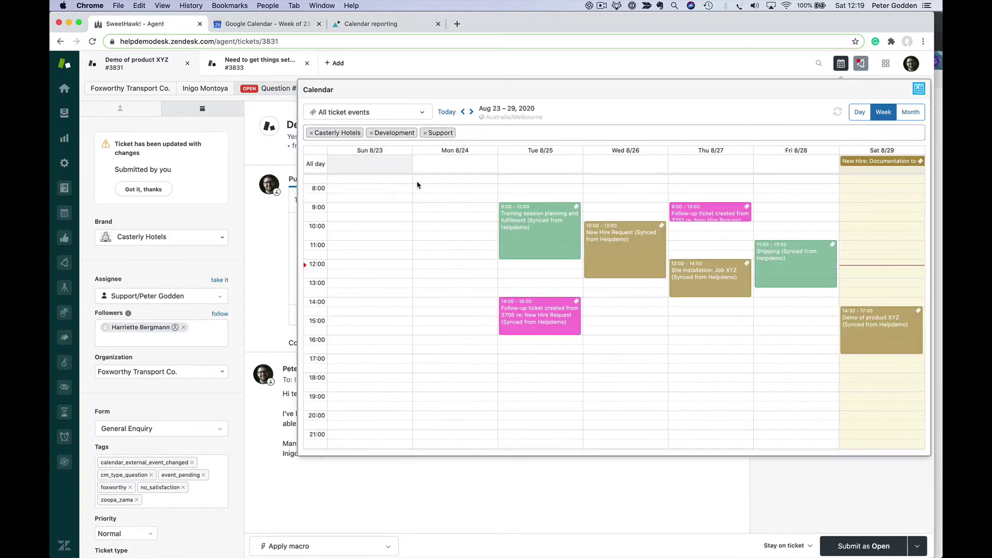
pyautogui.click(310, 134)
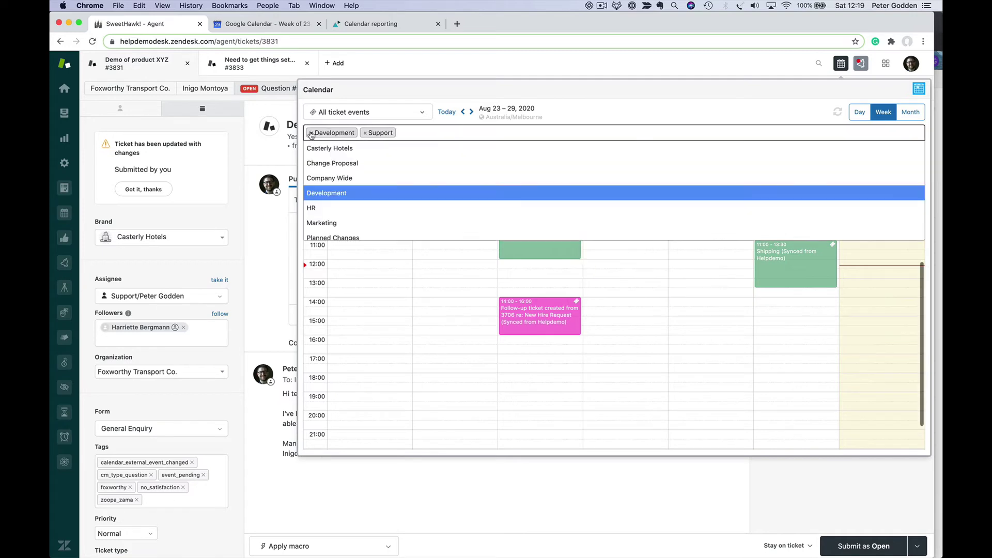
pyautogui.click(311, 133)
pyautogui.click(311, 133)
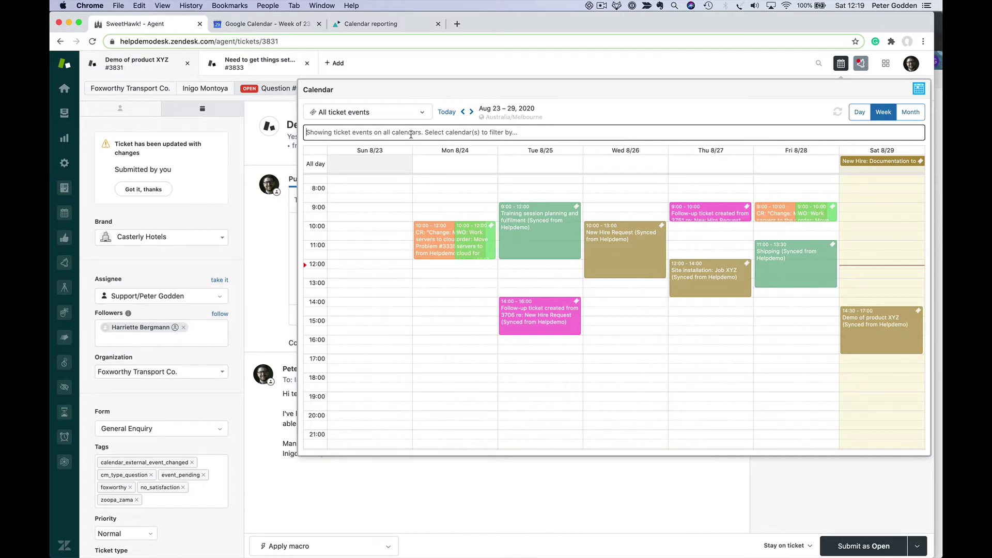
# - Filter the week to Casterly Hotels, Development and Support calendar events
pyautogui.click(411, 133)
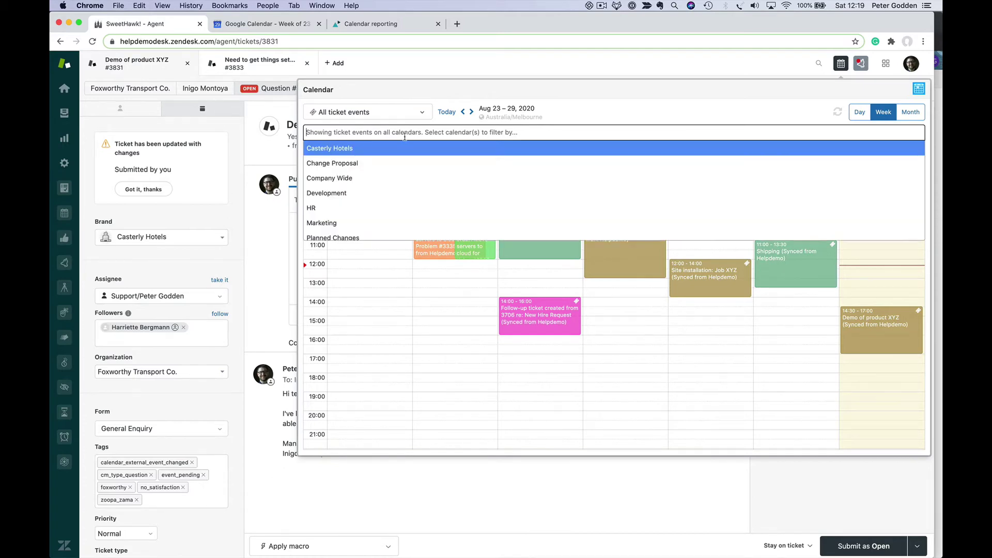
pyautogui.click(375, 149)
pyautogui.click(433, 134)
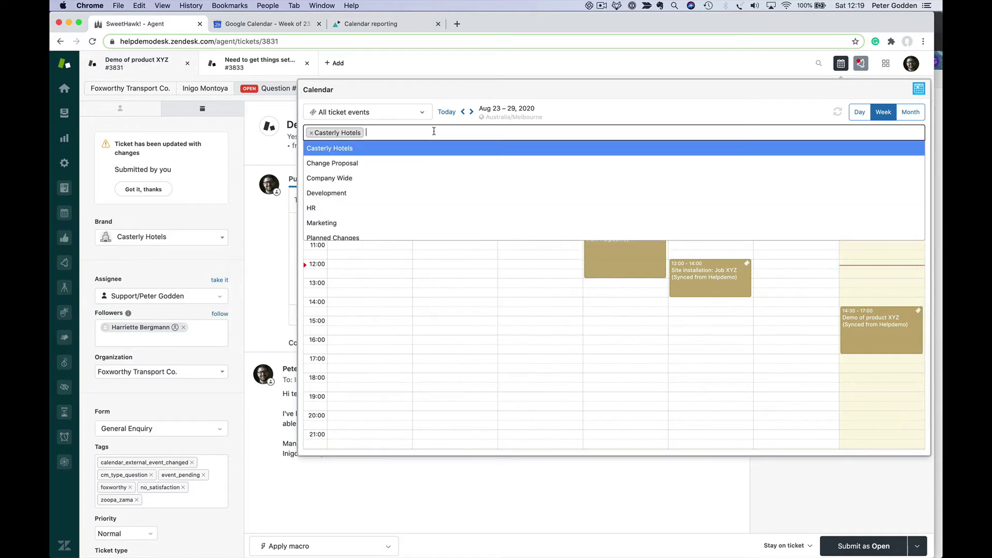
pyautogui.click(394, 192)
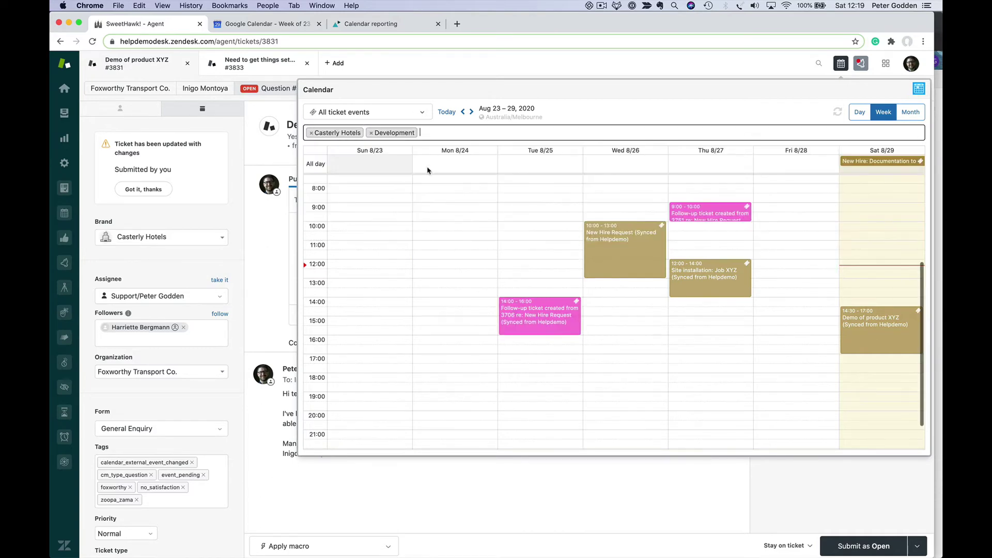
pyautogui.click(464, 133)
pyautogui.scroll(-2, 423, 222)
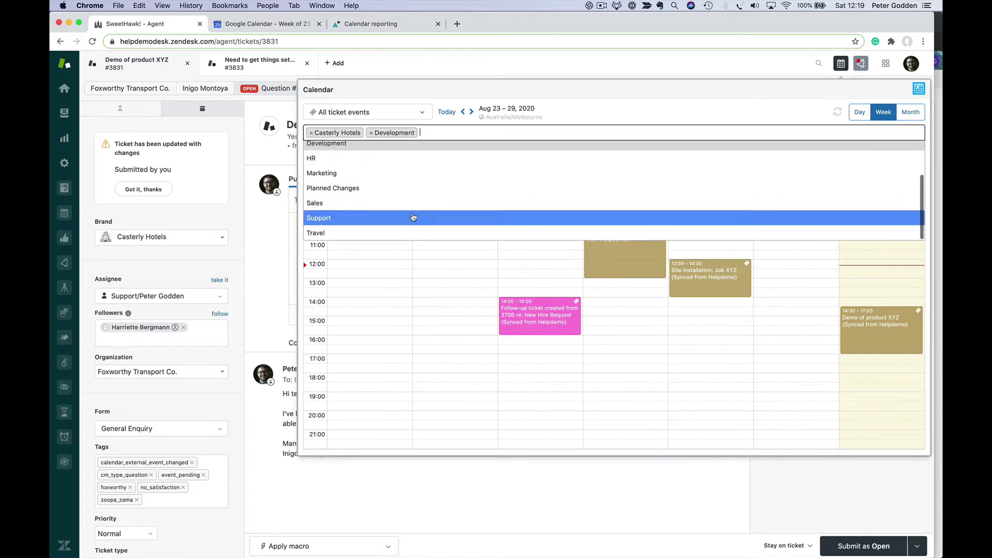
pyautogui.click(413, 216)
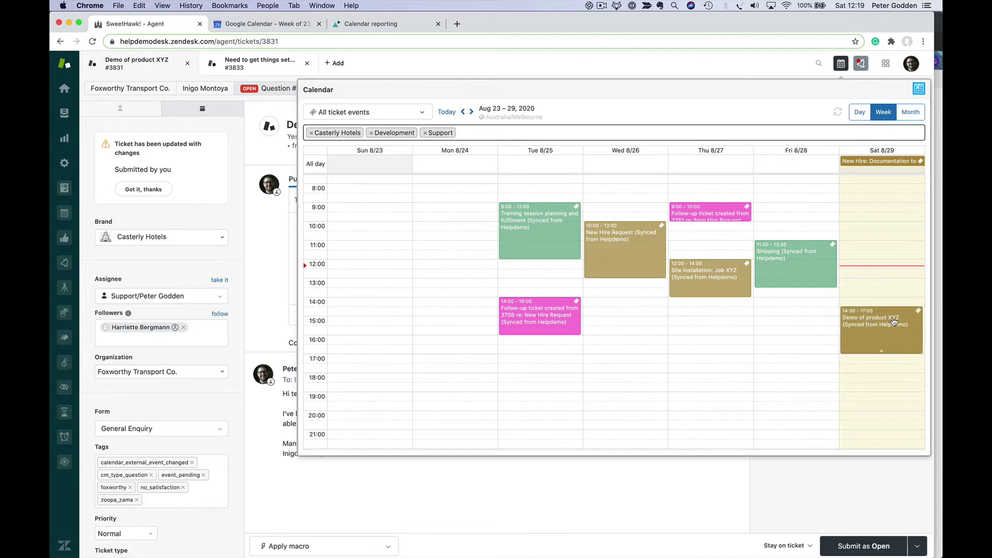
# - Move the Demo of product XYZ event to Saturday 19:00–21:30 and save ticket #3831 as Open
pyautogui.moveTo(893, 317); pyautogui.dragTo(913, 403)
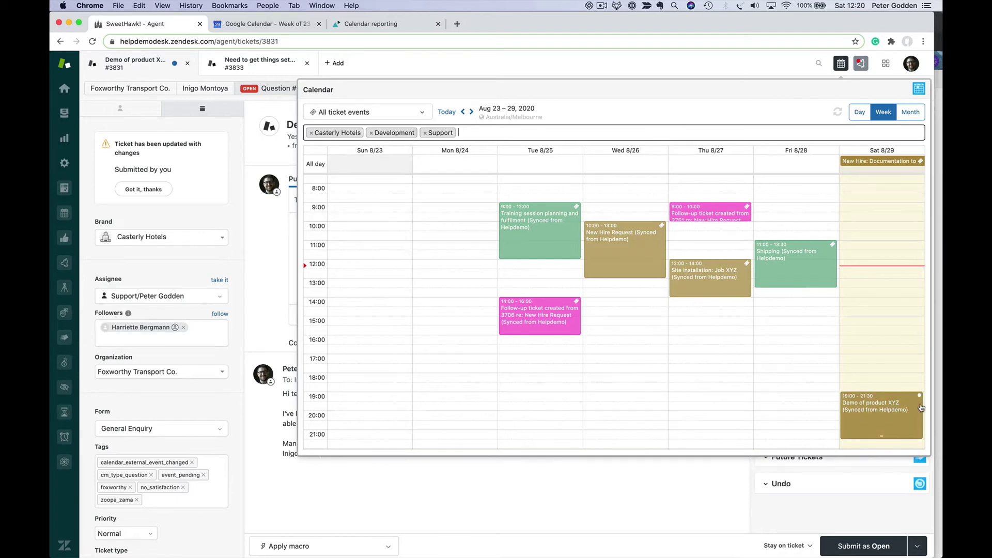
pyautogui.click(893, 416)
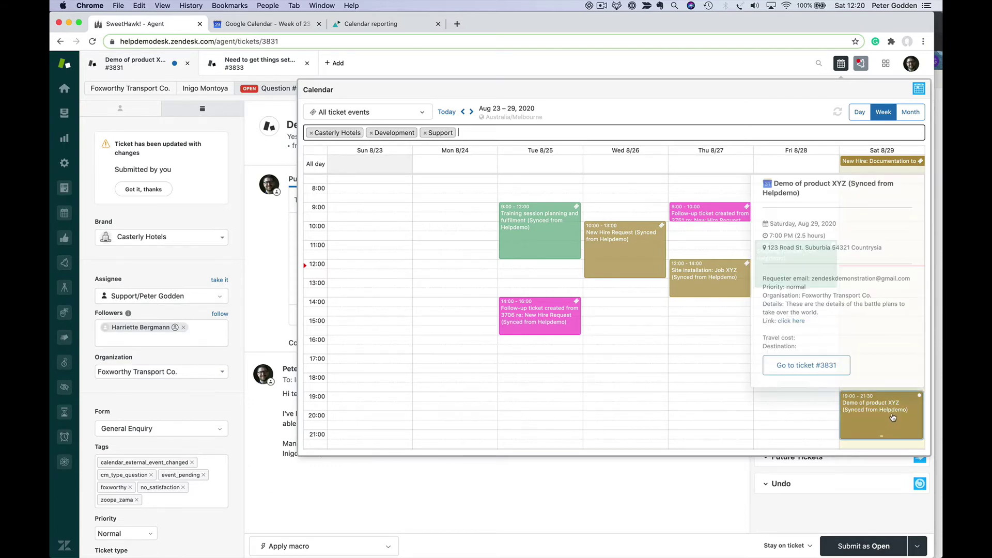
pyautogui.click(813, 368)
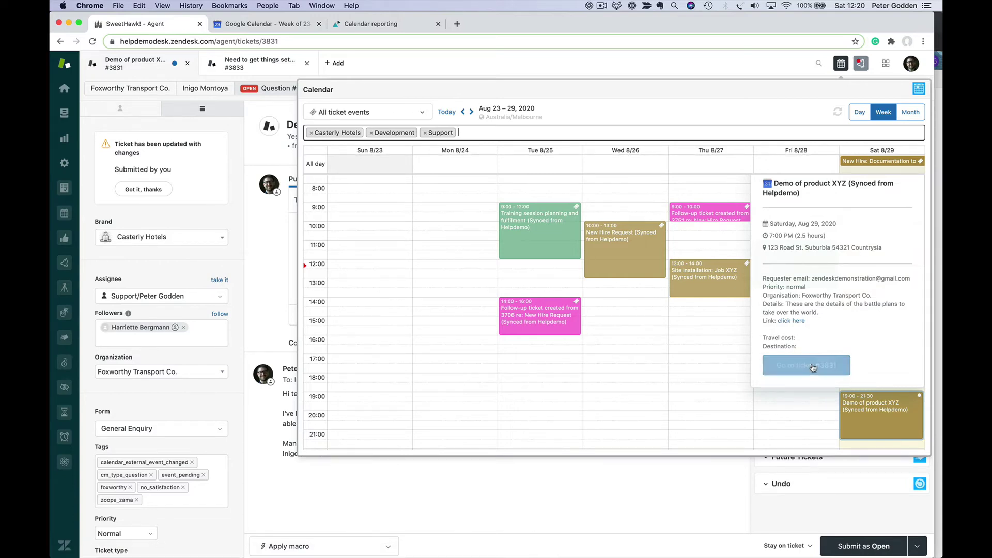
pyautogui.click(875, 547)
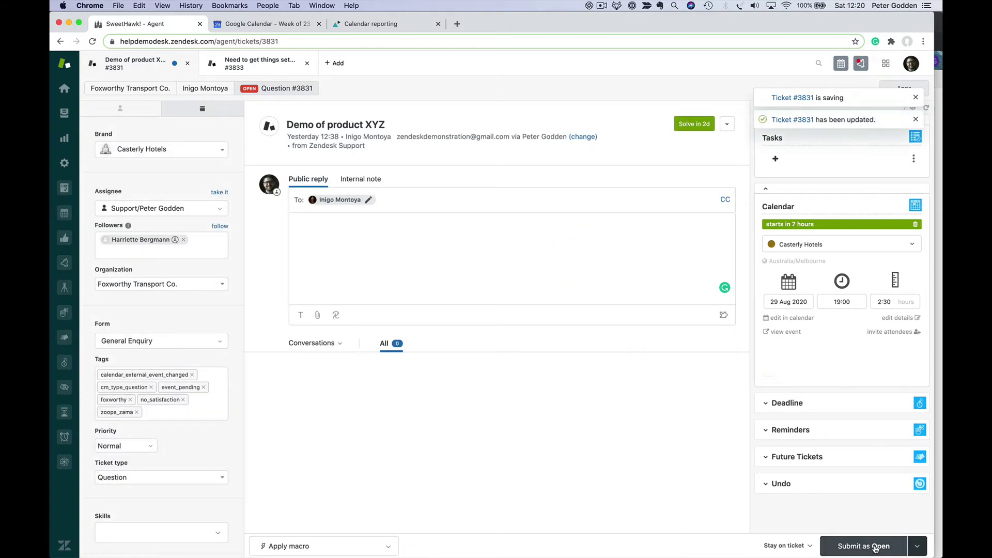
# - Reopen the week calendar and shrink its popup so ticket #3831 shows behind it
pyautogui.click(843, 64)
pyautogui.scroll(1, 822, 347)
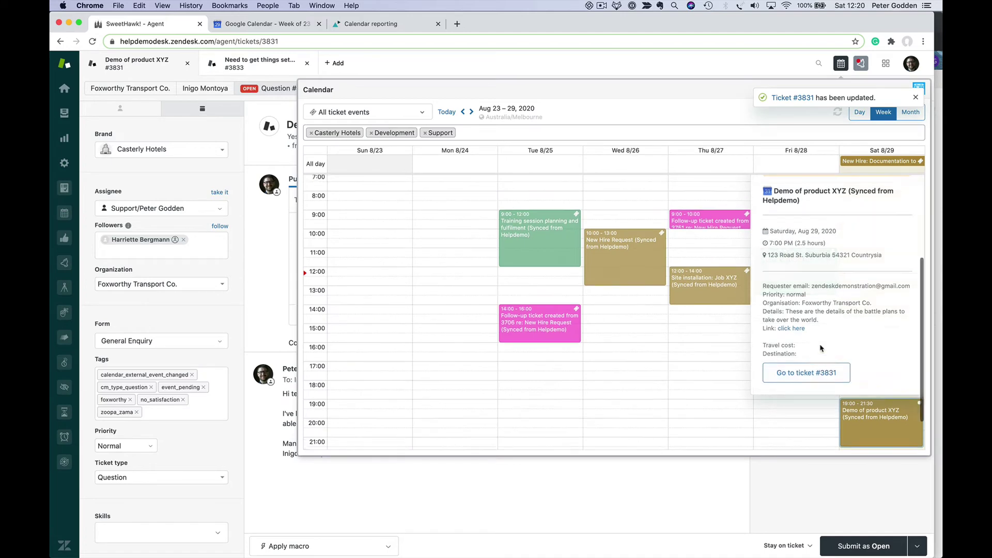
pyautogui.scroll(-2, 797, 387)
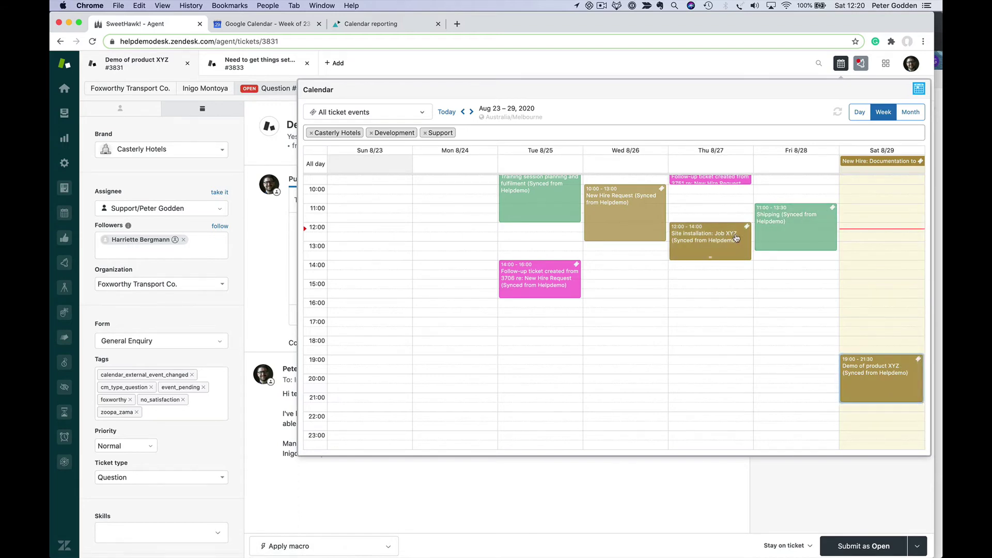
pyautogui.scroll(3, 749, 228)
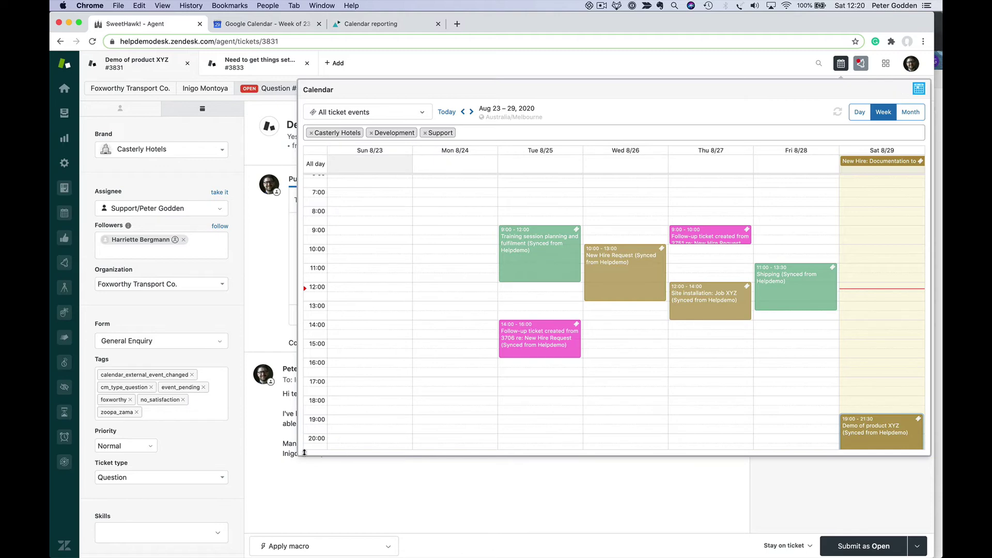
pyautogui.moveTo(301, 452); pyautogui.dragTo(402, 382)
pyautogui.moveTo(495, 309); pyautogui.dragTo(507, 291)
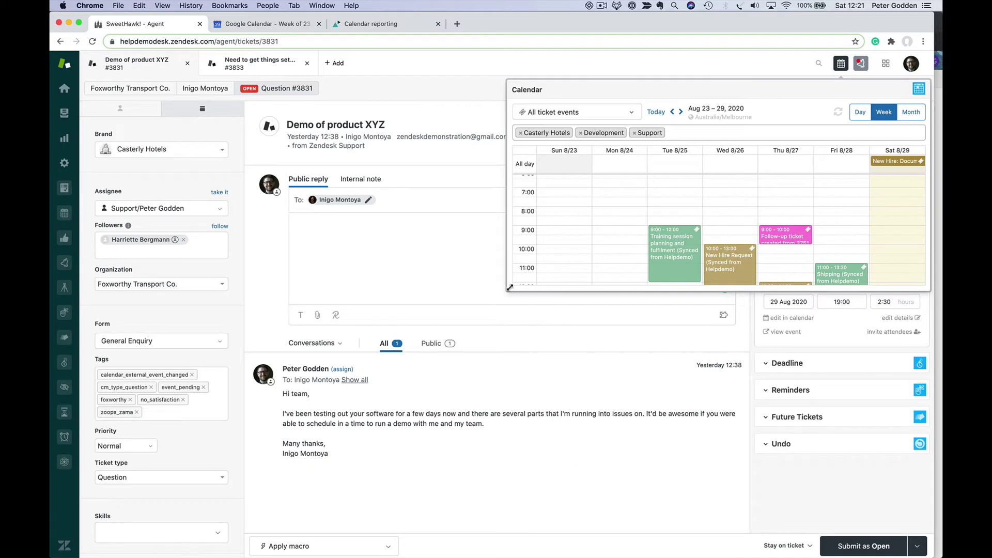
# - Enlarge the calendar popup and try the Month and Day views before returning to Week
pyautogui.moveTo(510, 288); pyautogui.dragTo(416, 384)
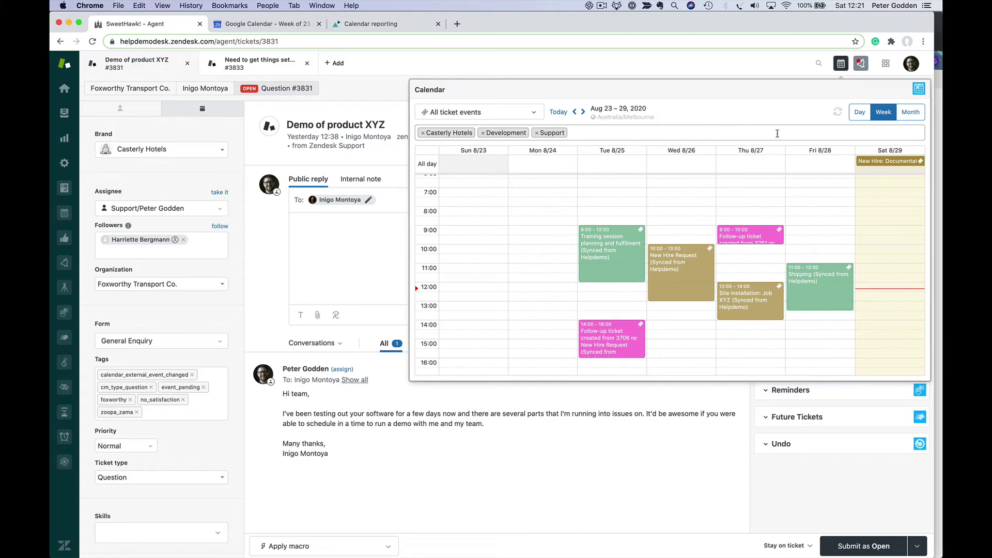
pyautogui.click(911, 112)
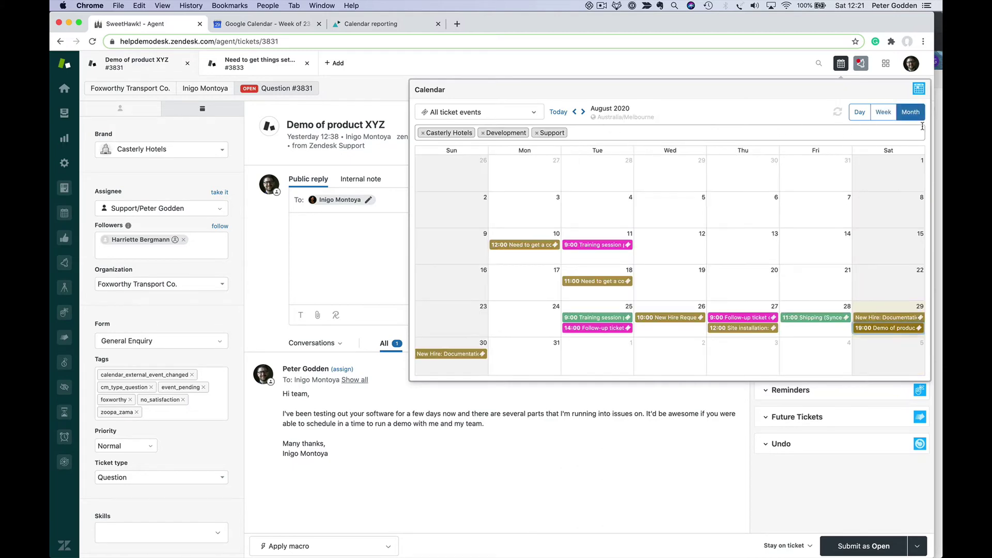
pyautogui.click(884, 112)
pyautogui.click(859, 112)
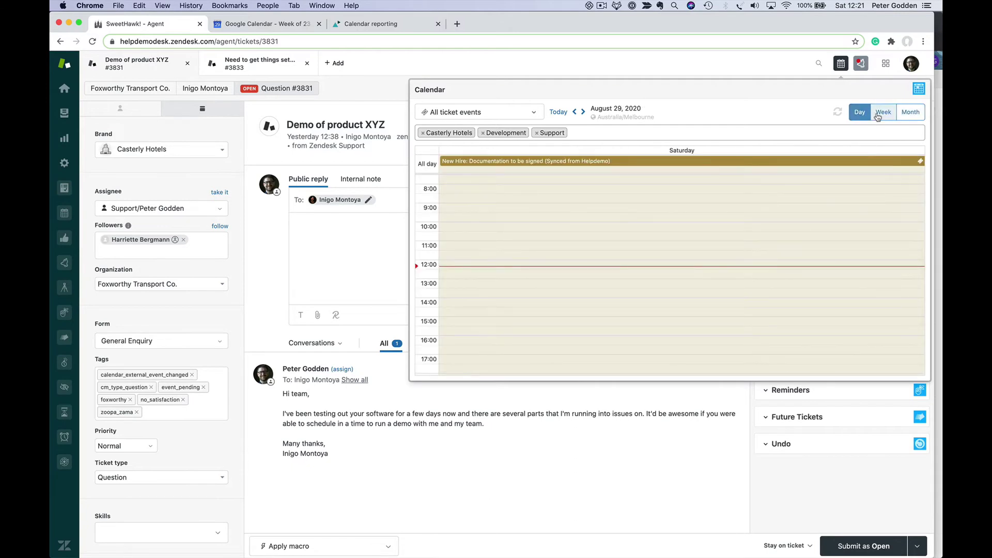
pyautogui.click(877, 116)
# - Filter the calendar to Casterly Hotels events only, then close it
pyautogui.click(492, 113)
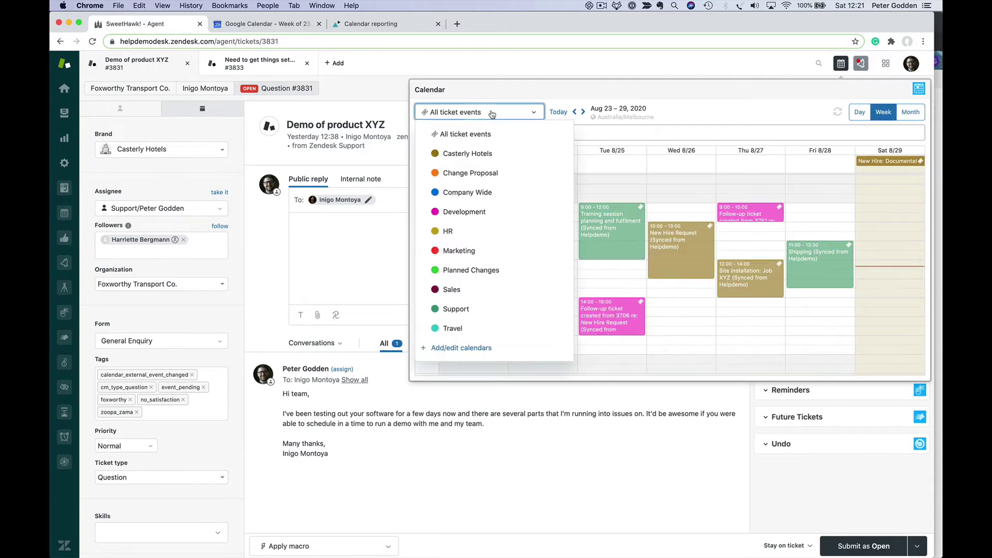
pyautogui.click(496, 154)
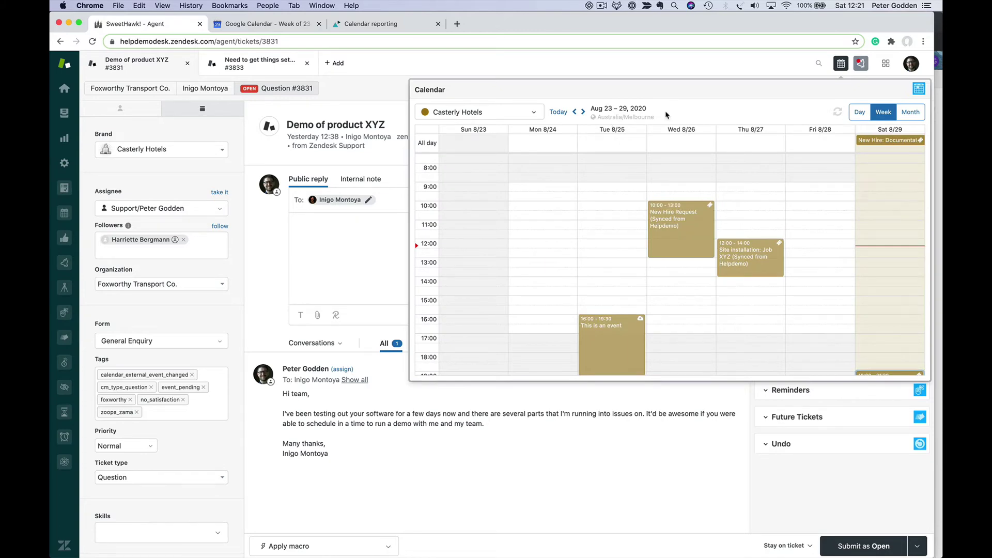
pyautogui.click(841, 64)
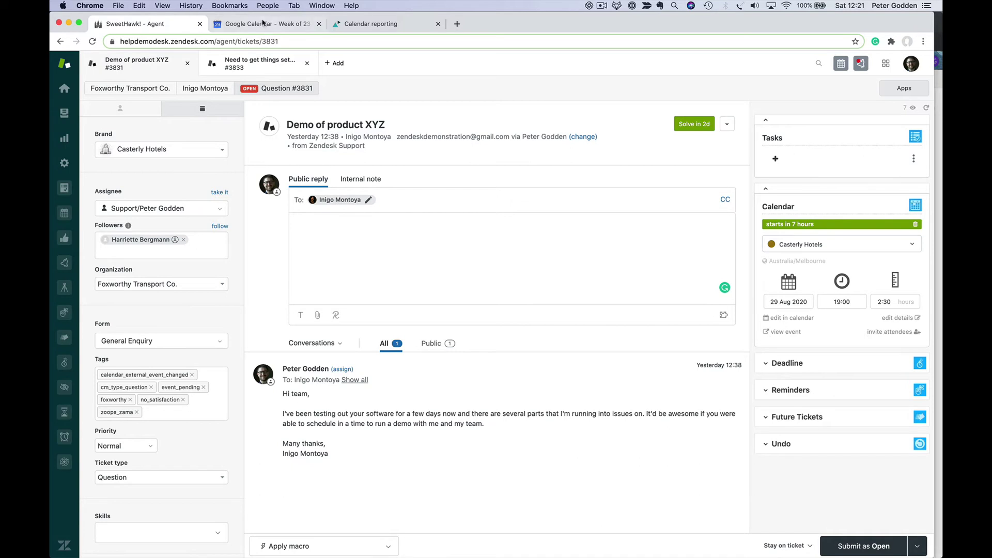
# - In Google Calendar, move Demo of product XYZ to Saturday 2–4:30pm, then return to Zendesk
pyautogui.click(262, 24)
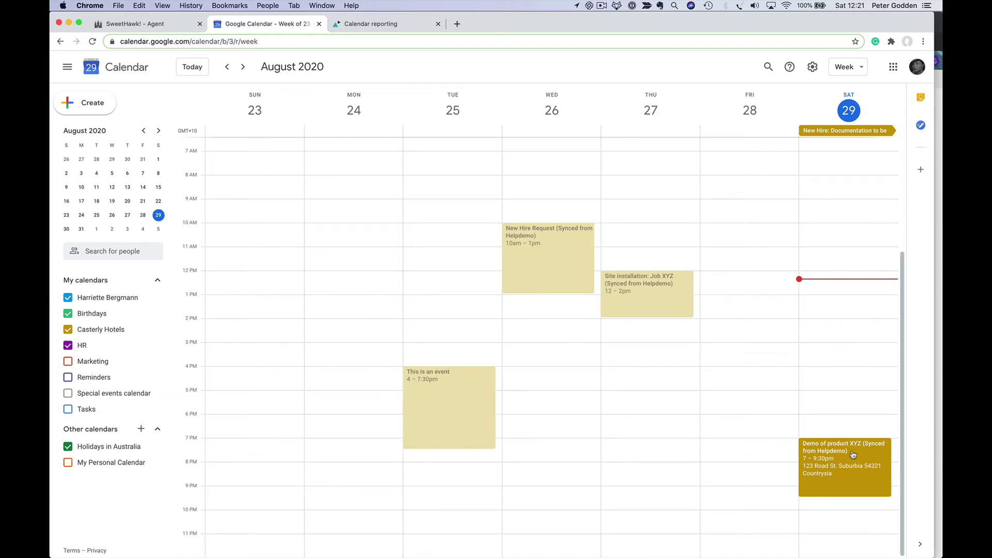
pyautogui.moveTo(853, 454); pyautogui.dragTo(840, 331)
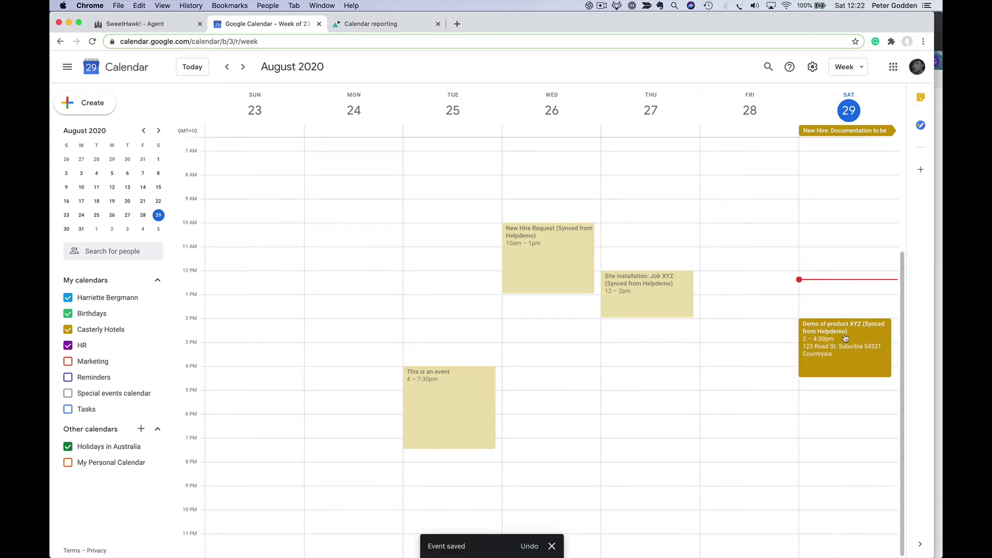
pyautogui.click(146, 22)
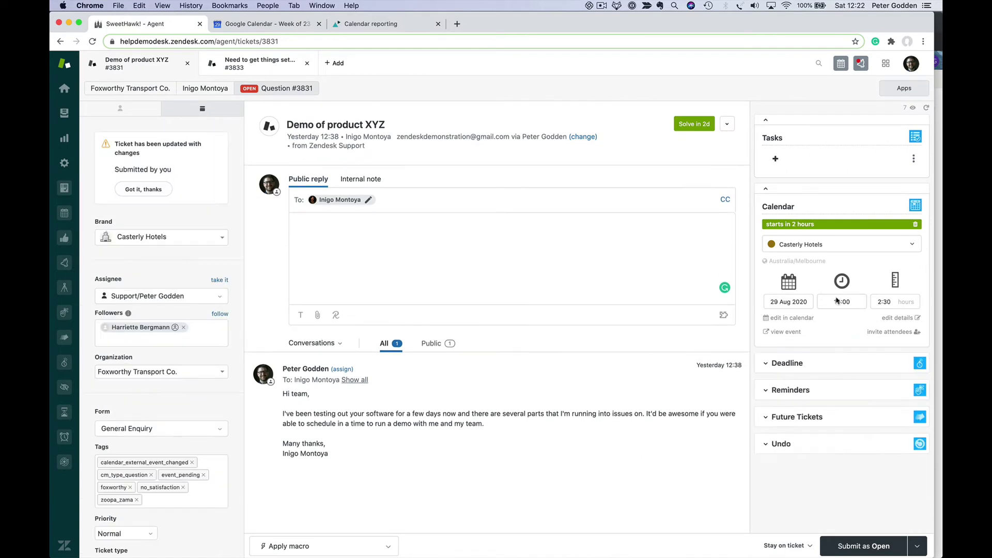
pyautogui.click(841, 63)
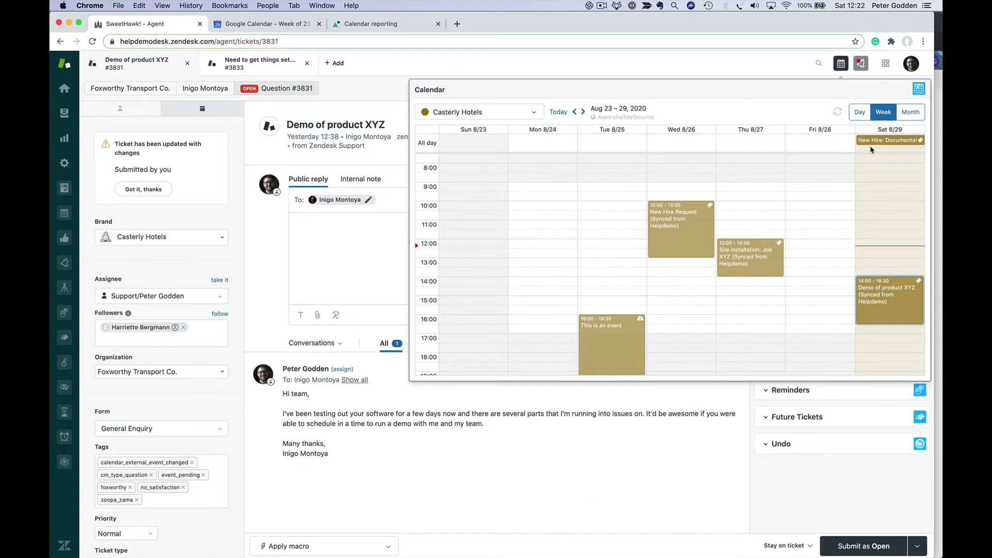
pyautogui.click(237, 26)
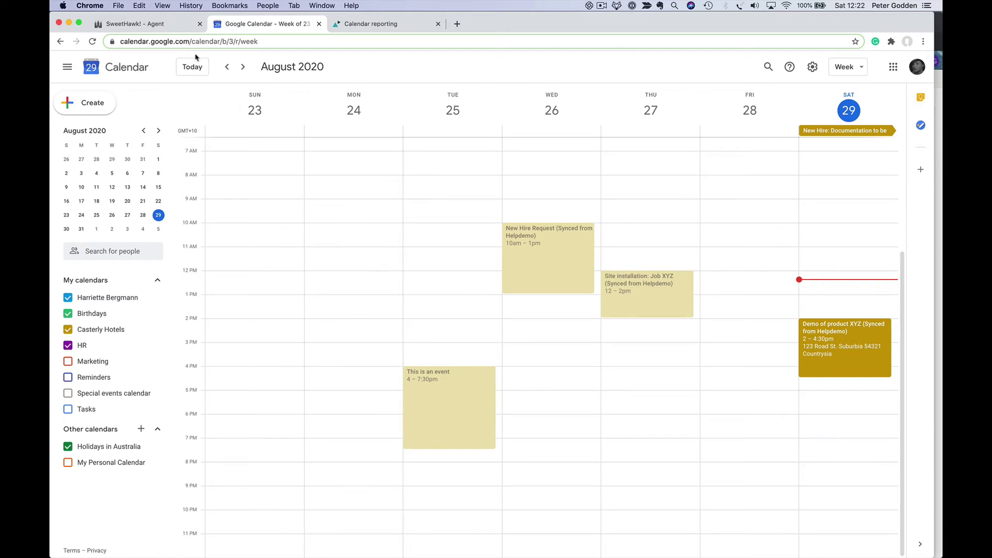
pyautogui.click(162, 5)
pyautogui.click(121, 25)
pyautogui.click(121, 25)
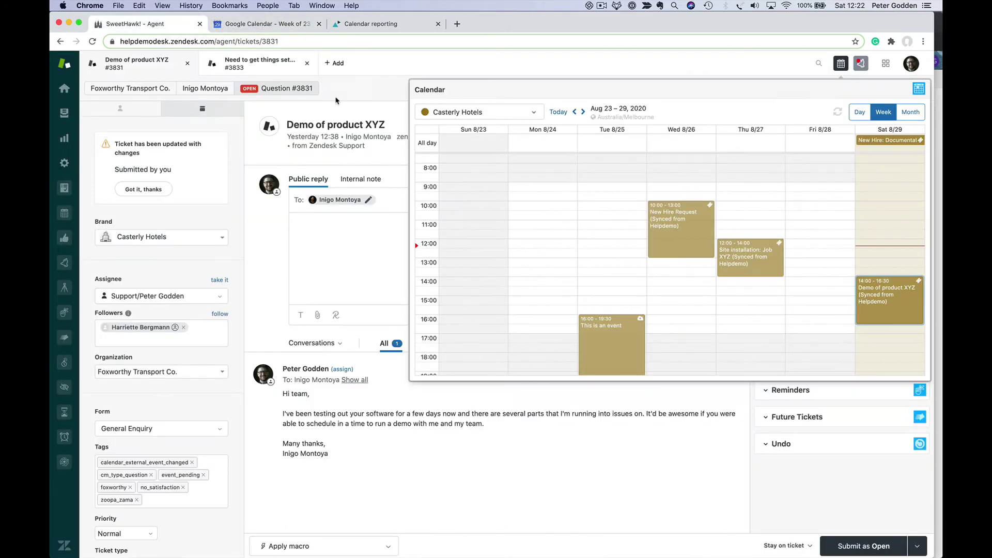
pyautogui.scroll(-3, 620, 352)
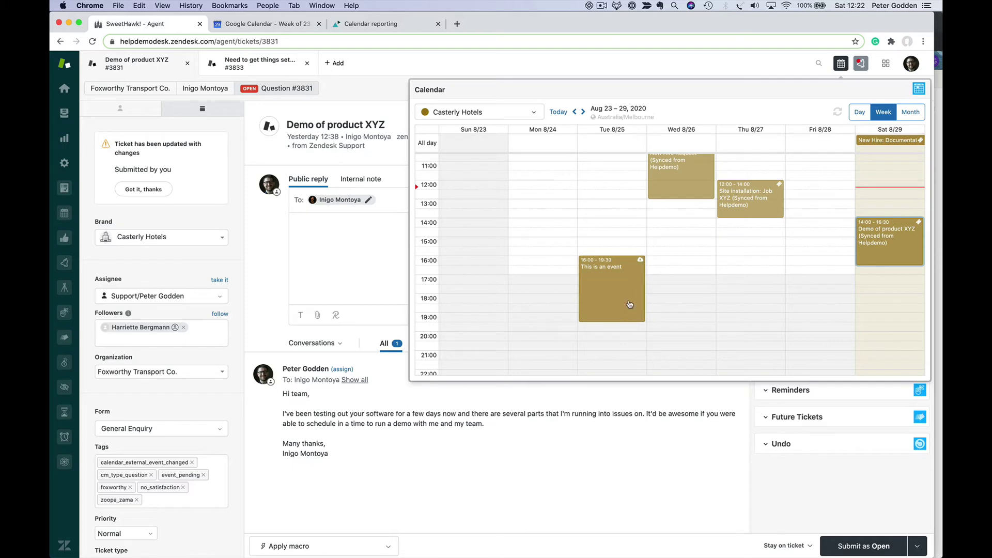
pyautogui.scroll(1, 630, 305)
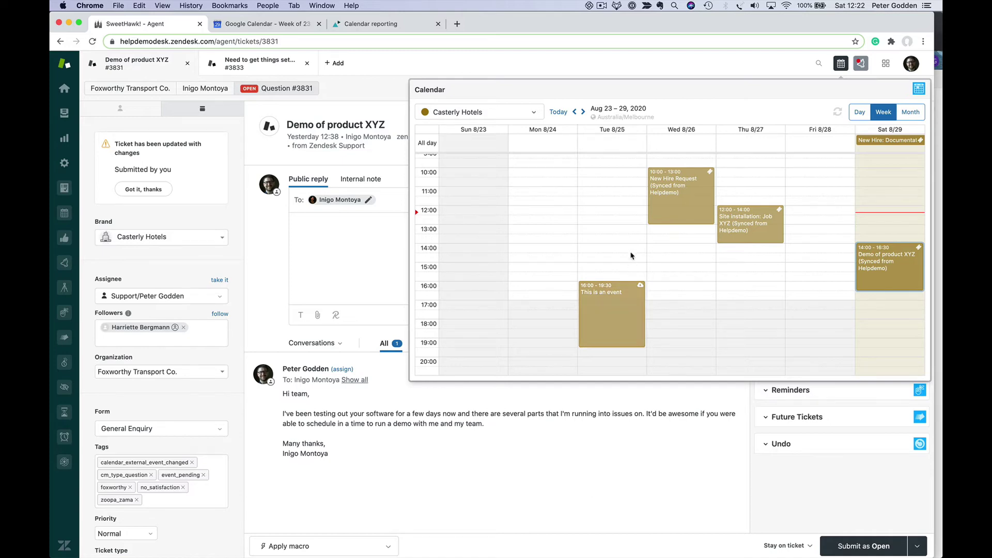
pyautogui.click(620, 306)
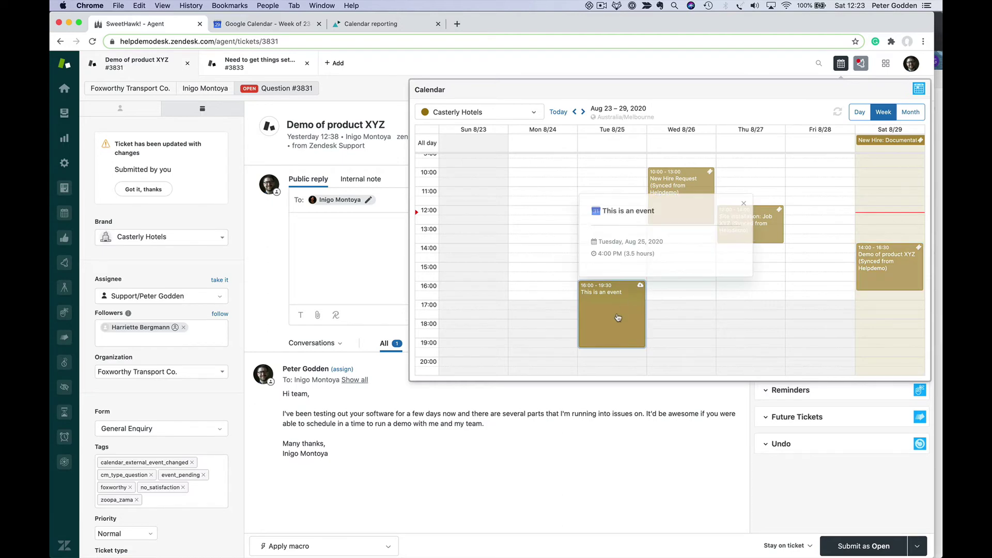
pyautogui.click(745, 203)
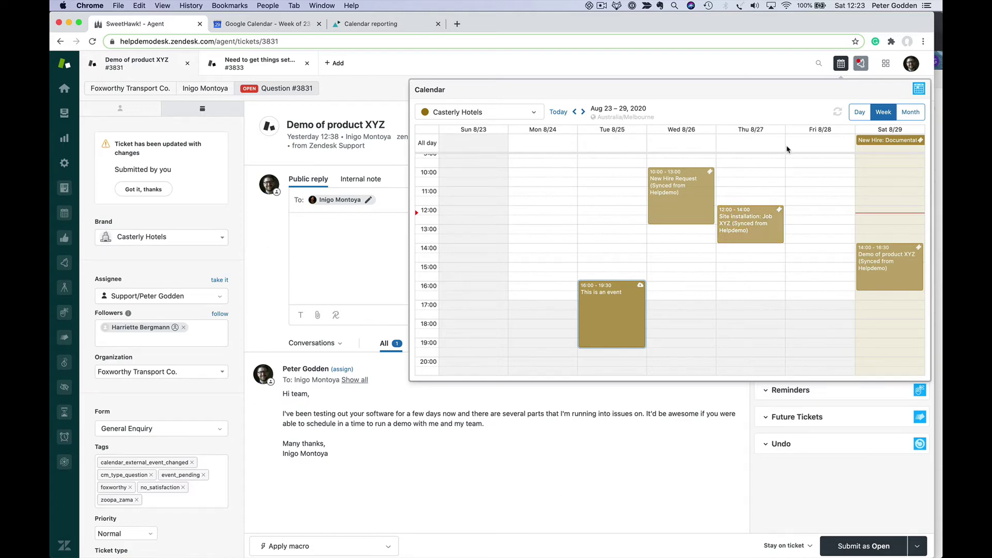
pyautogui.click(842, 64)
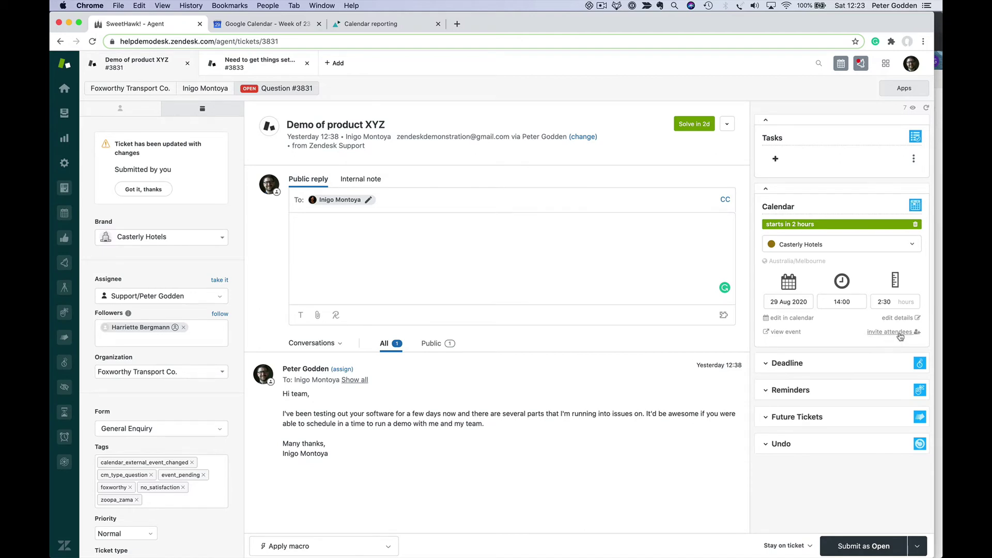
# - Add the ticket's requester and collaborator as invitees to the demo event
pyautogui.click(901, 336)
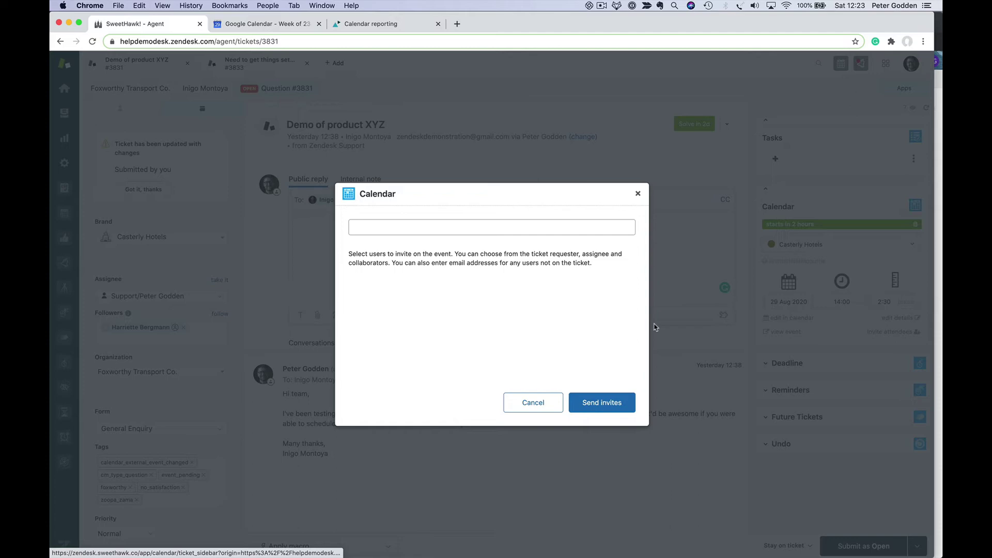
pyautogui.click(386, 224)
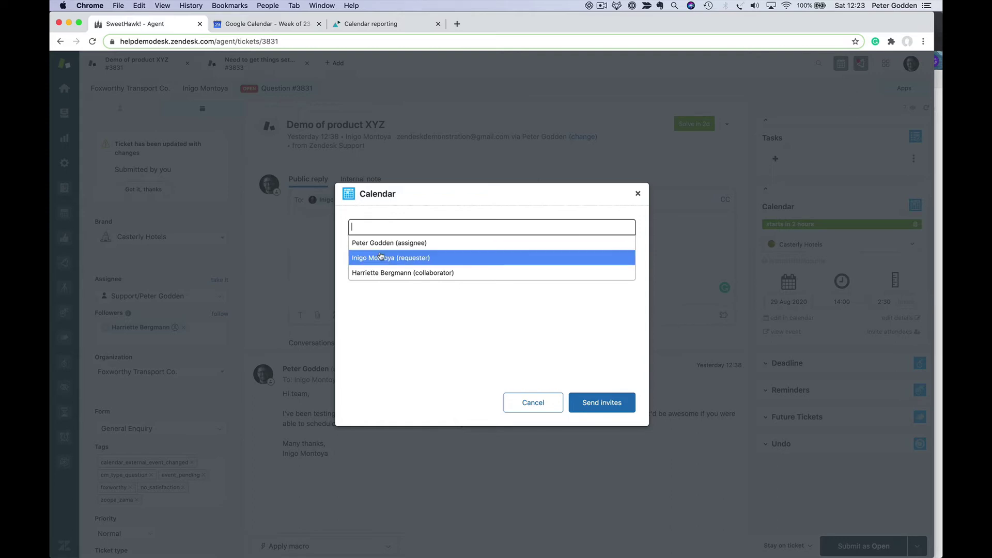
pyautogui.click(382, 258)
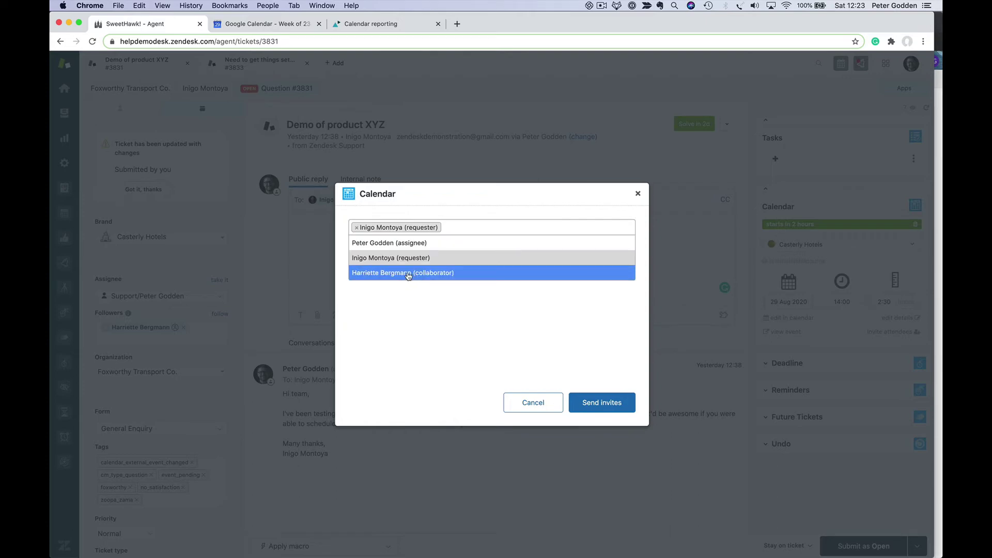
pyautogui.click(413, 274)
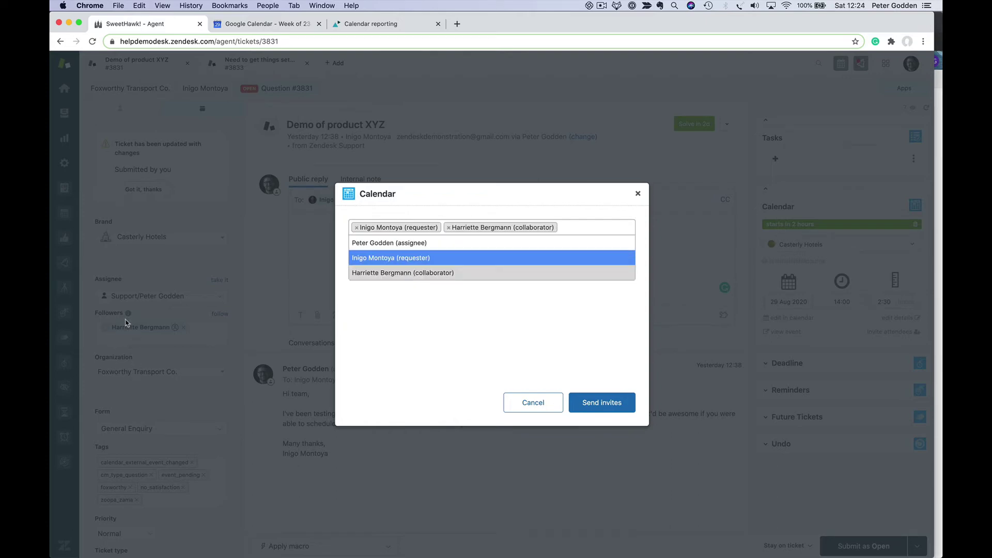
# - Clear the stray text from the invite field and send the invitations
pyautogui.click(587, 222)
pyautogui.write('dsasdf')
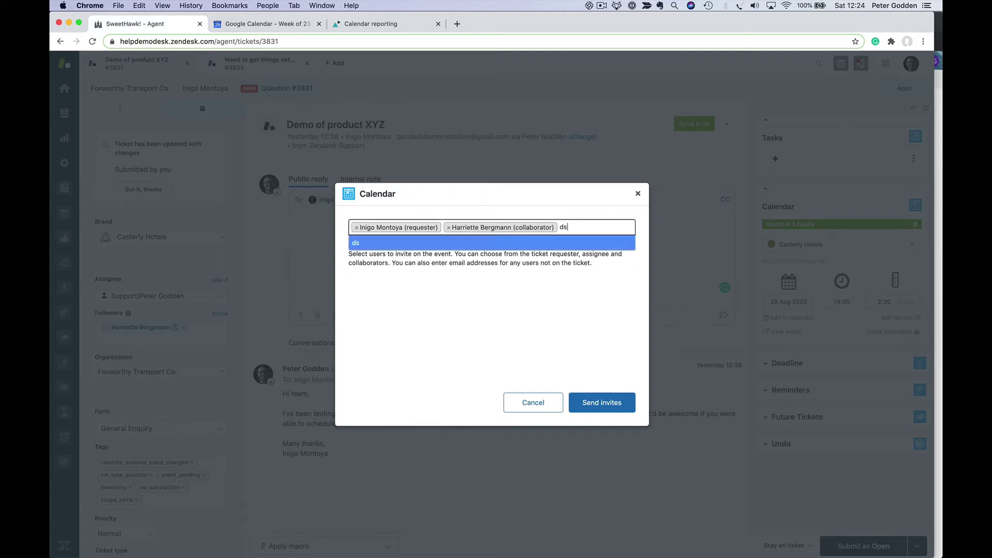
pyautogui.press('BackSpace')
pyautogui.press('BackSpace')
pyautogui.press('BackSpace')
pyautogui.press('BackSpace')
pyautogui.press('BackSpace')
pyautogui.press('BackSpace')
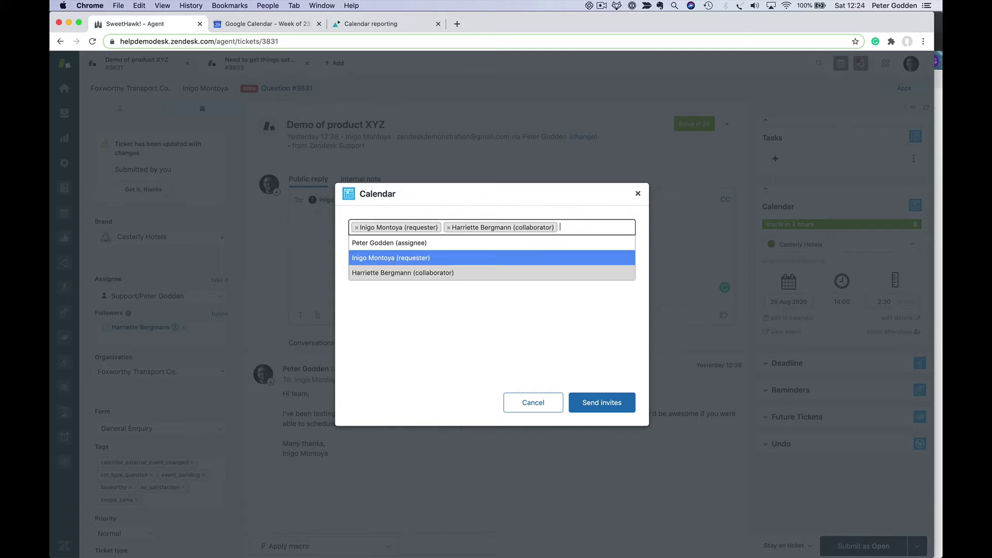
pyautogui.click(573, 359)
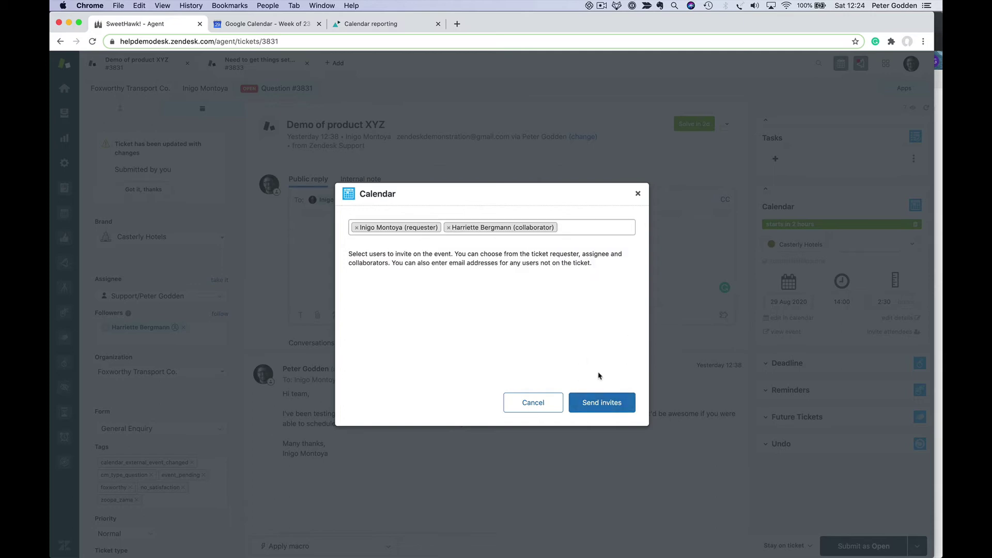
pyautogui.click(602, 408)
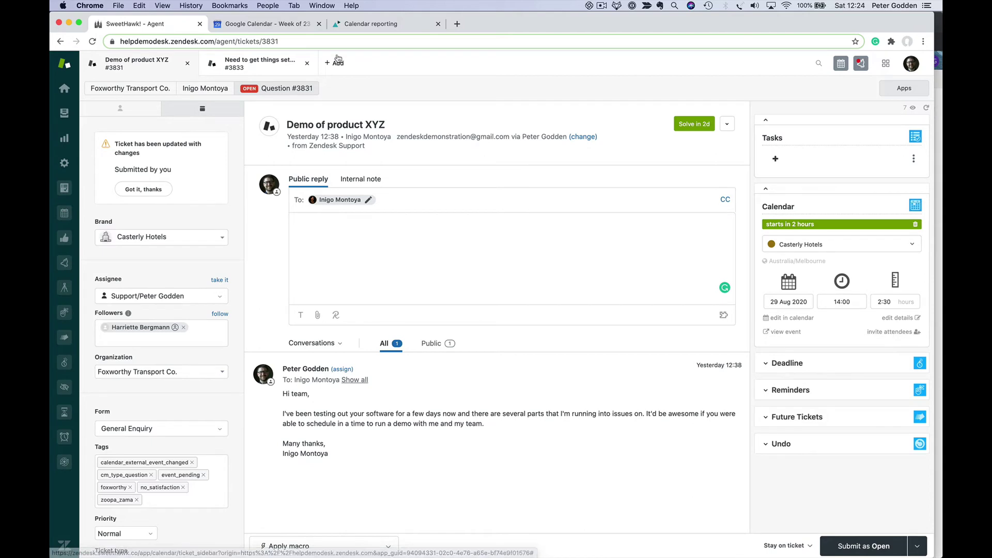
# - Inspect the Demo of product XYZ event in Google Calendar without saving, then return to ticket #3831
pyautogui.click(277, 25)
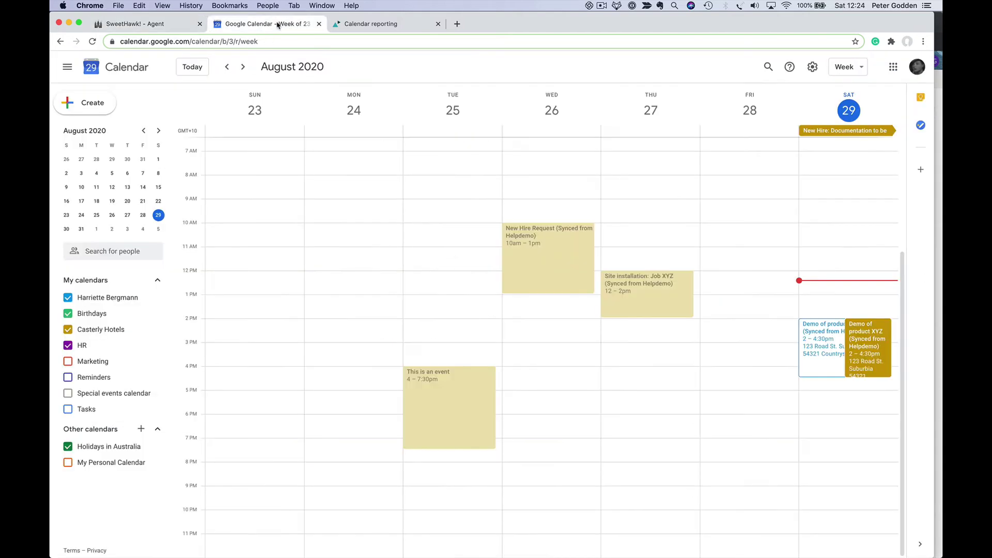
pyautogui.doubleClick(871, 348)
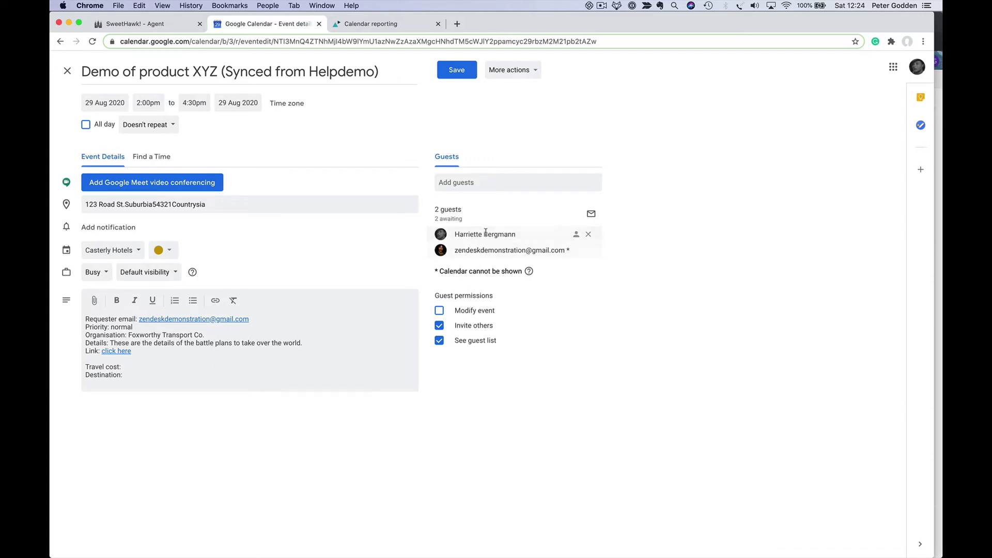
pyautogui.click(67, 70)
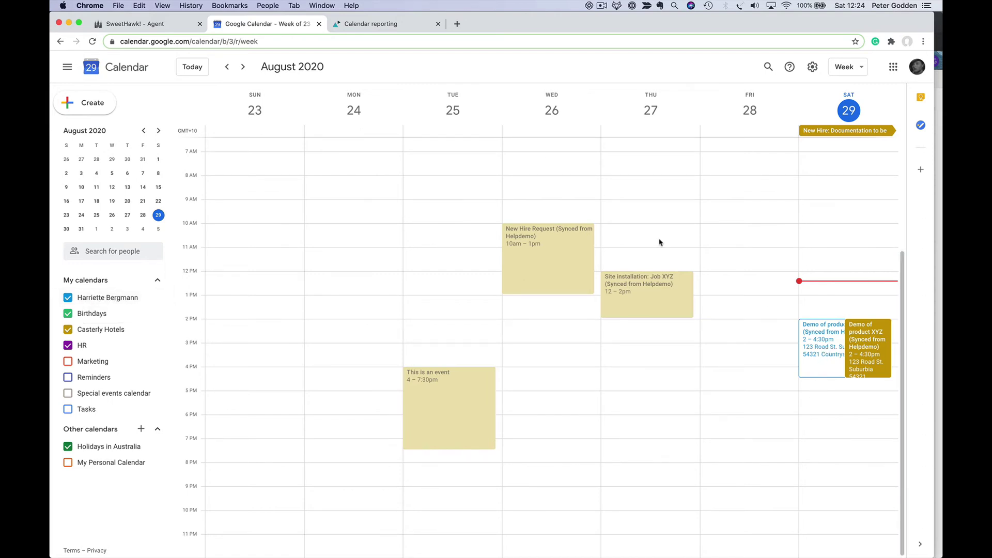
pyautogui.click(136, 24)
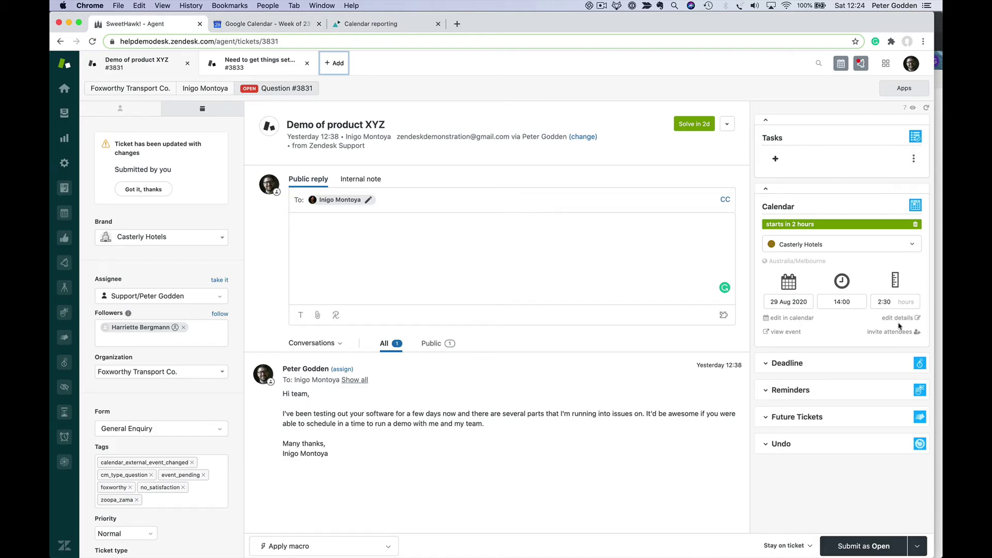
# - Check the ticket's calendar options, keep Casterly Hotels, then go to the Calendar app's Calendars list
pyautogui.click(826, 244)
pyautogui.scroll(-4, 837, 331)
pyautogui.scroll(4, 837, 332)
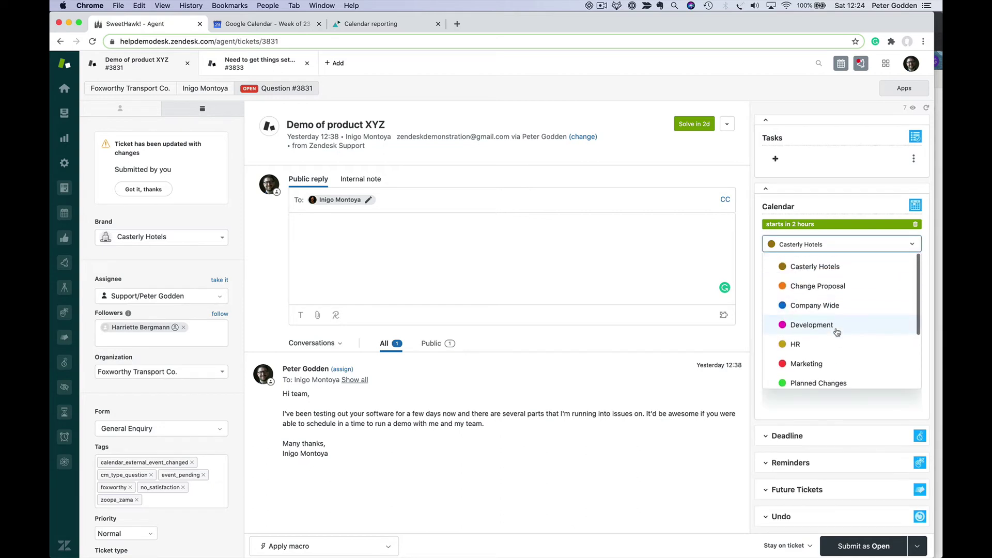
pyautogui.click(885, 244)
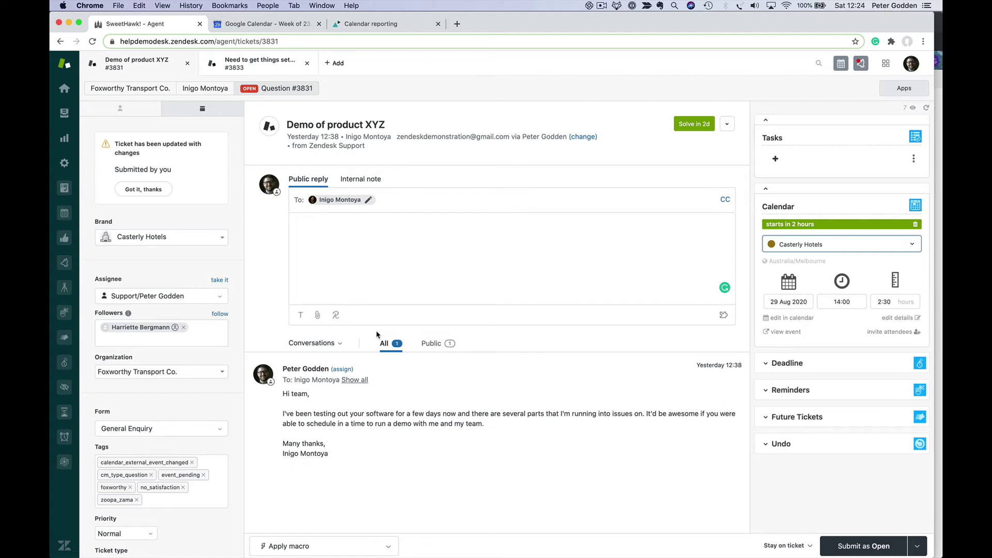
pyautogui.click(65, 213)
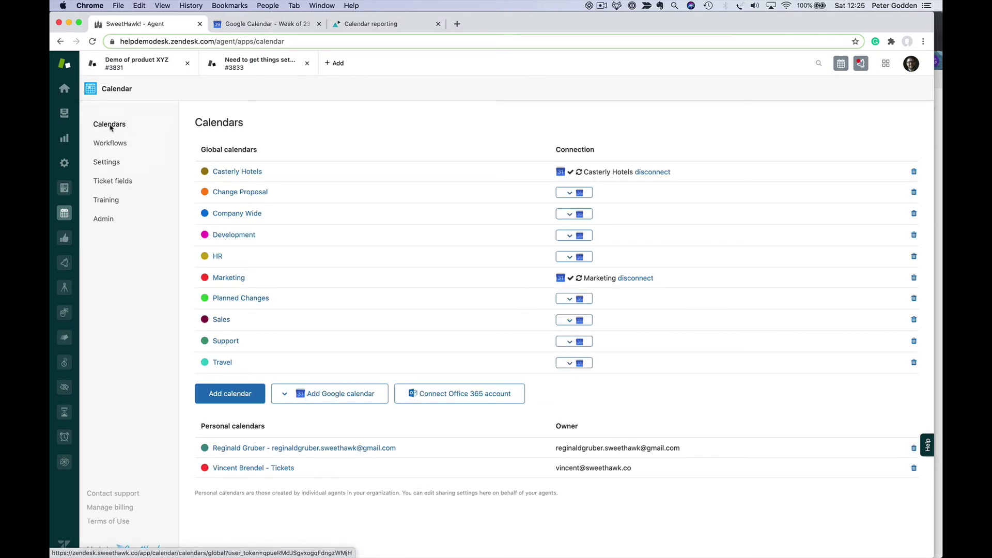
# - Start a new calendar named Finance and make it turquoise
pyautogui.click(235, 395)
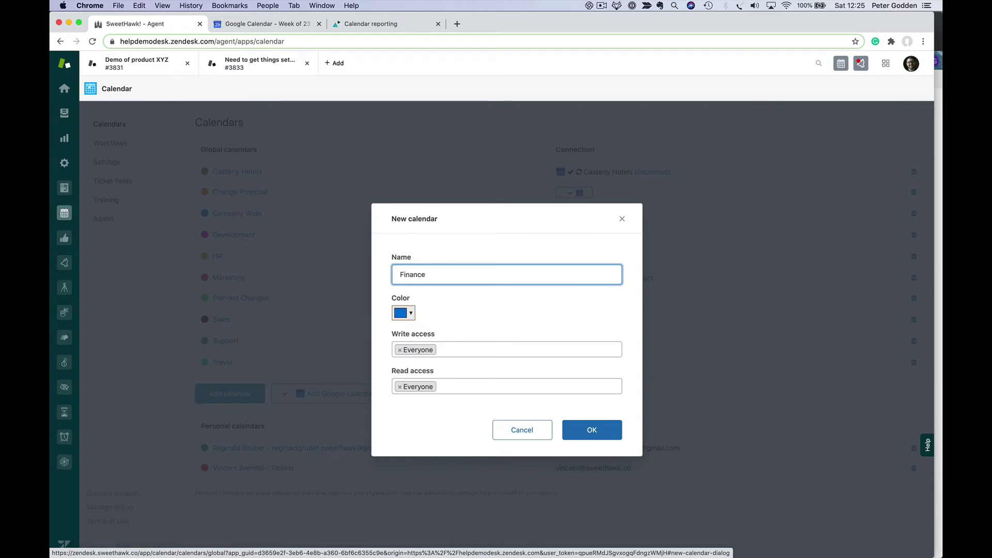
pyautogui.click(402, 314)
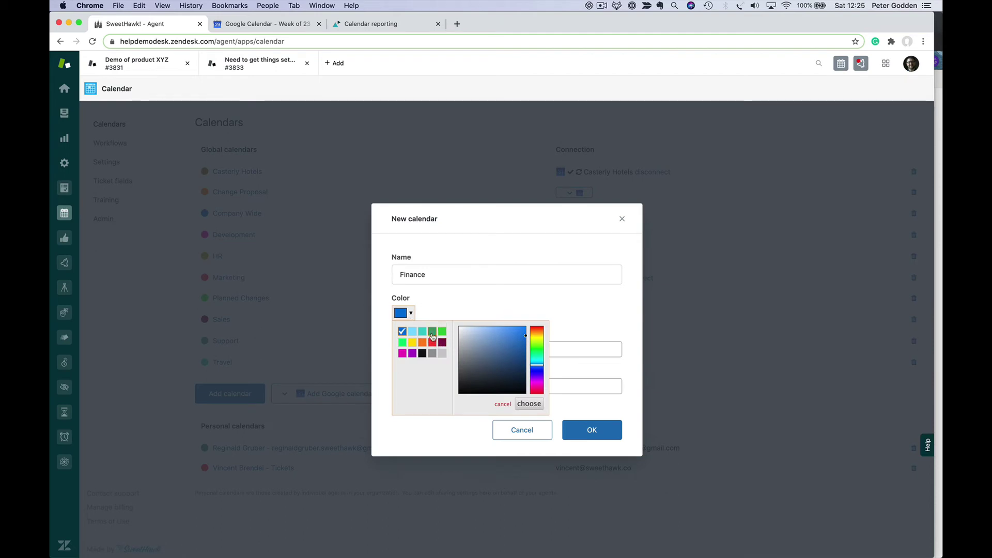
pyautogui.click(422, 332)
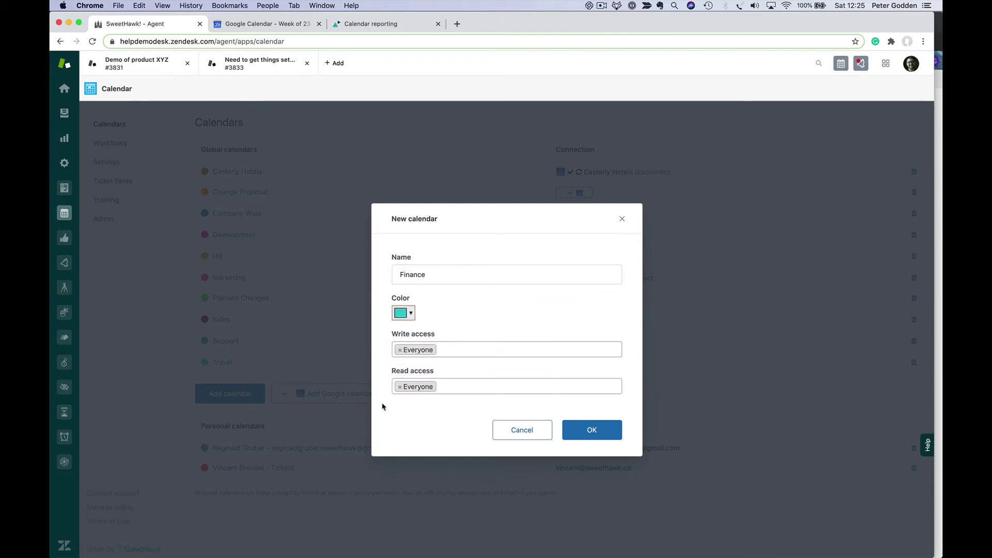
# - Restrict Finance write access to Group: Finance, Role: Staff and one user, then save it
pyautogui.click(400, 351)
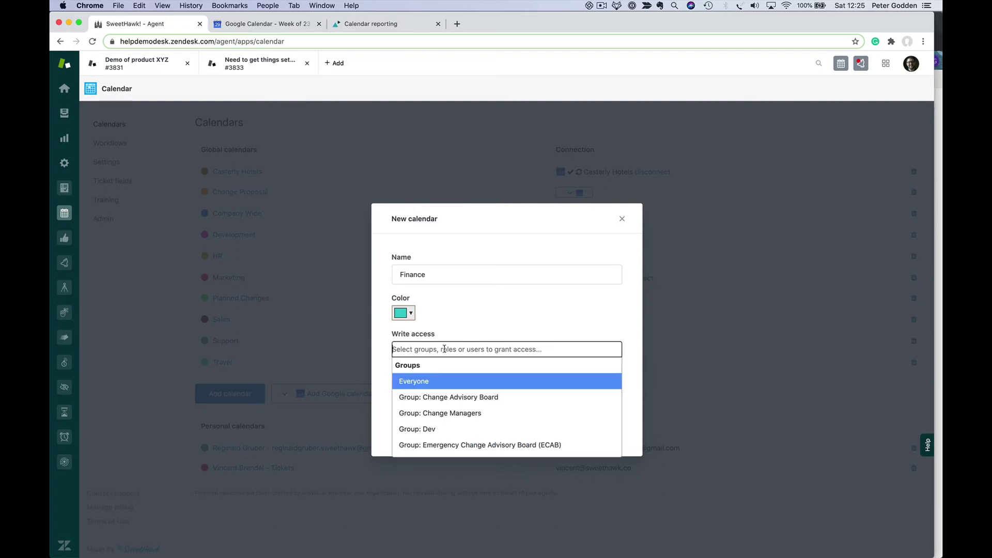
pyautogui.write('Finan')
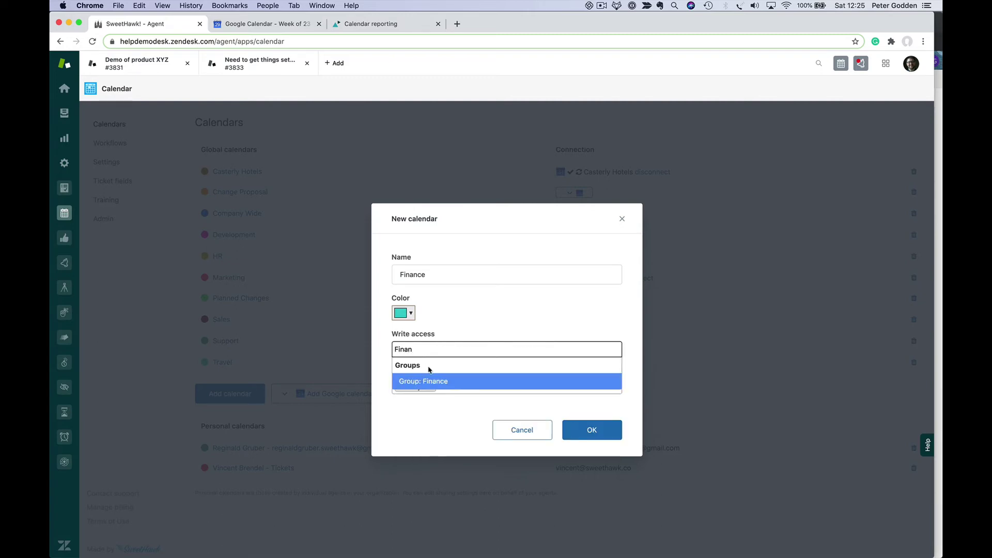
pyautogui.click(433, 381)
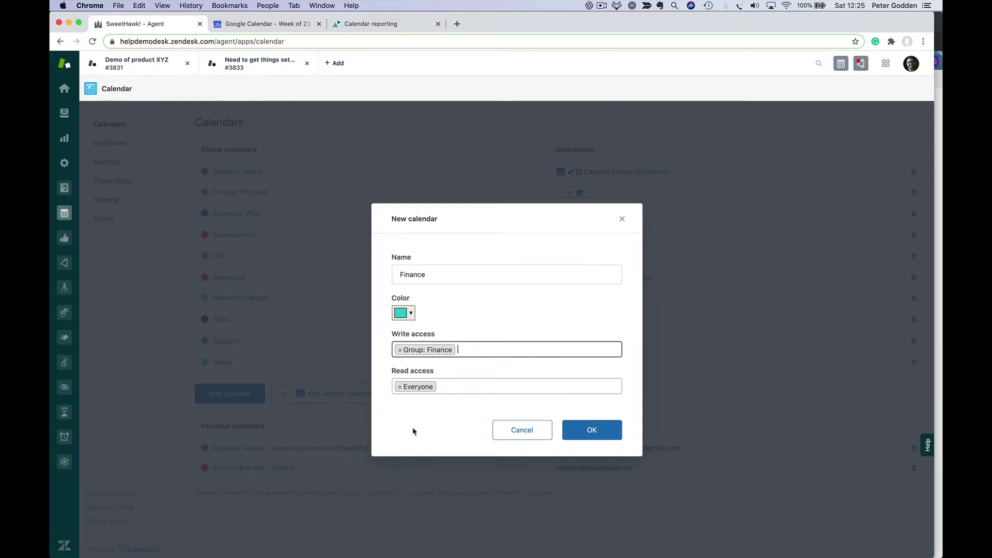
pyautogui.click(503, 350)
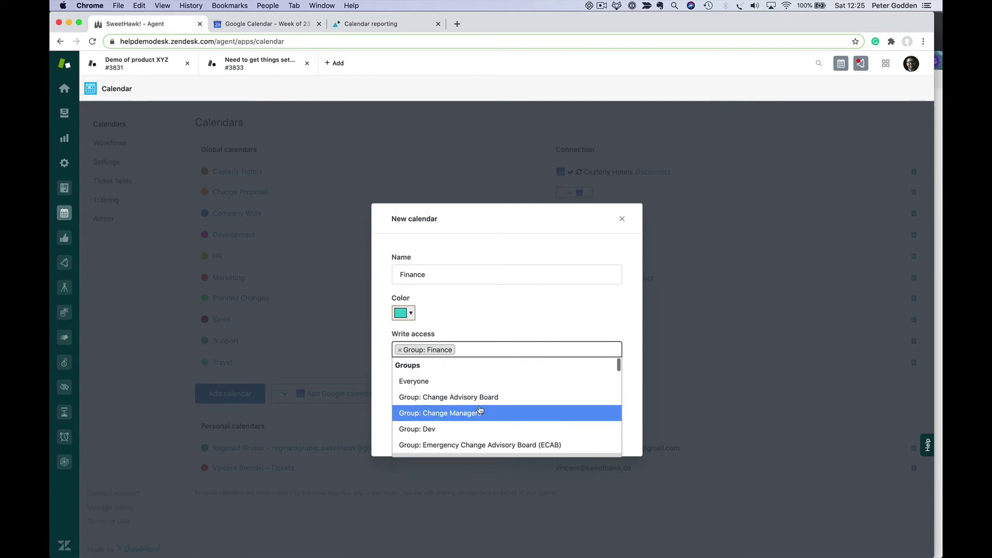
pyautogui.scroll(-5, 479, 411)
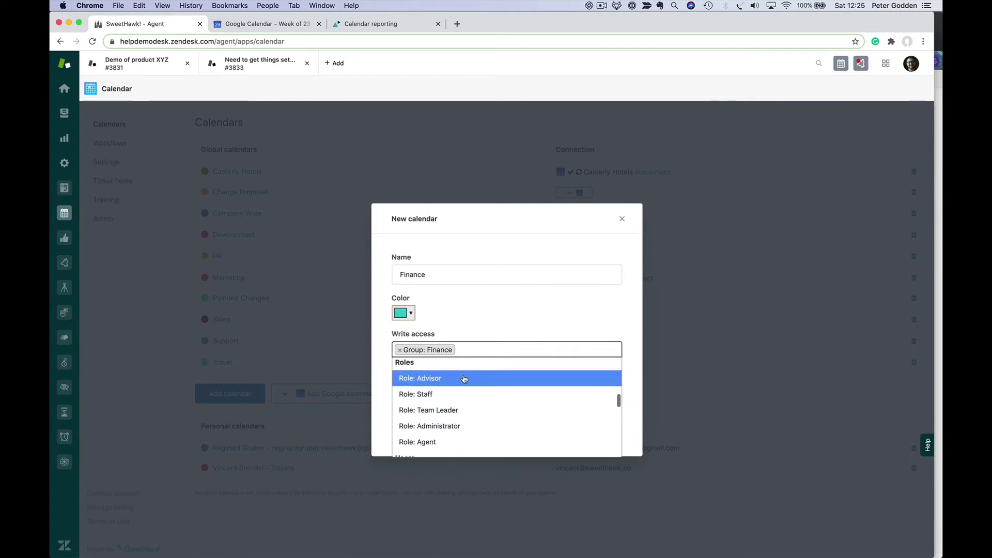
pyautogui.click(483, 394)
pyautogui.click(526, 348)
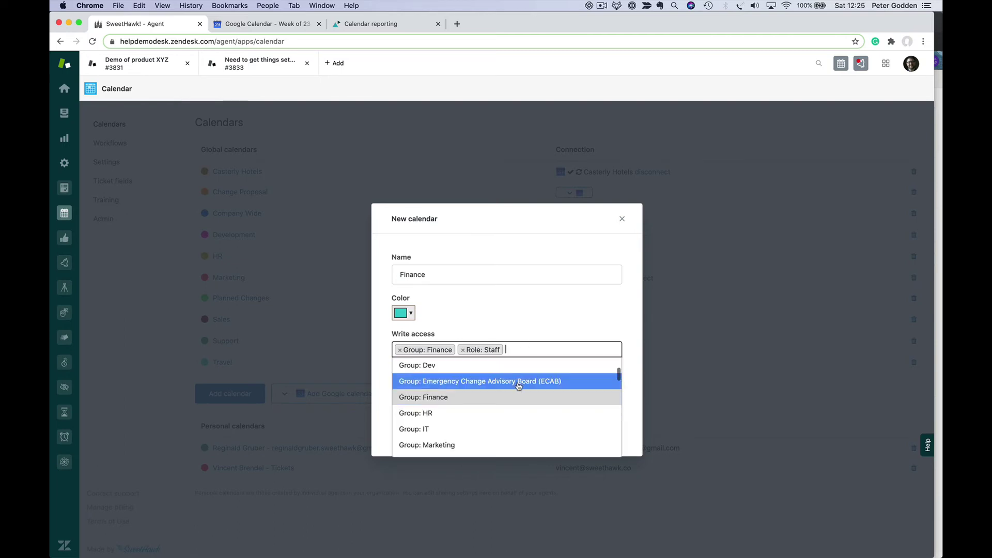
pyautogui.scroll(-5, 519, 418)
pyautogui.scroll(-4, 517, 418)
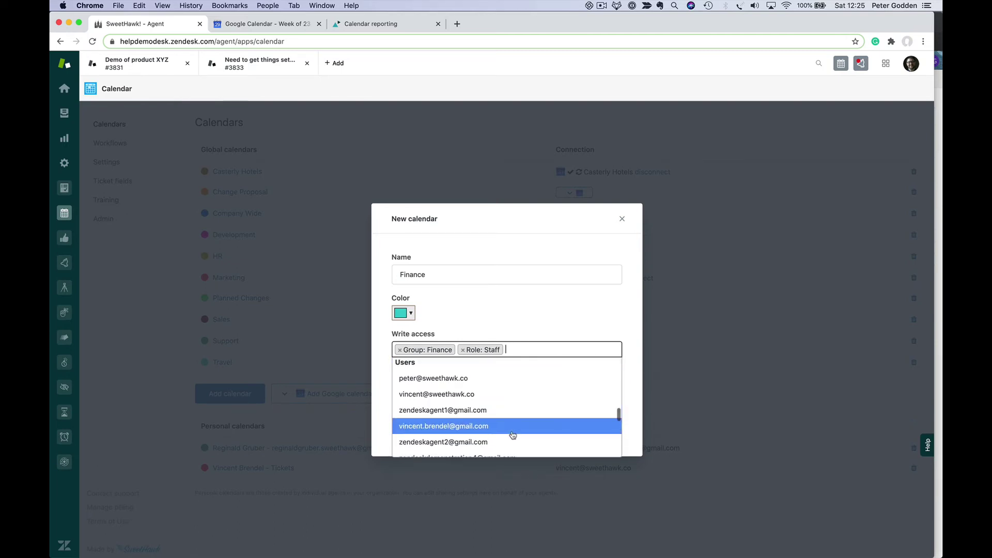
pyautogui.click(507, 380)
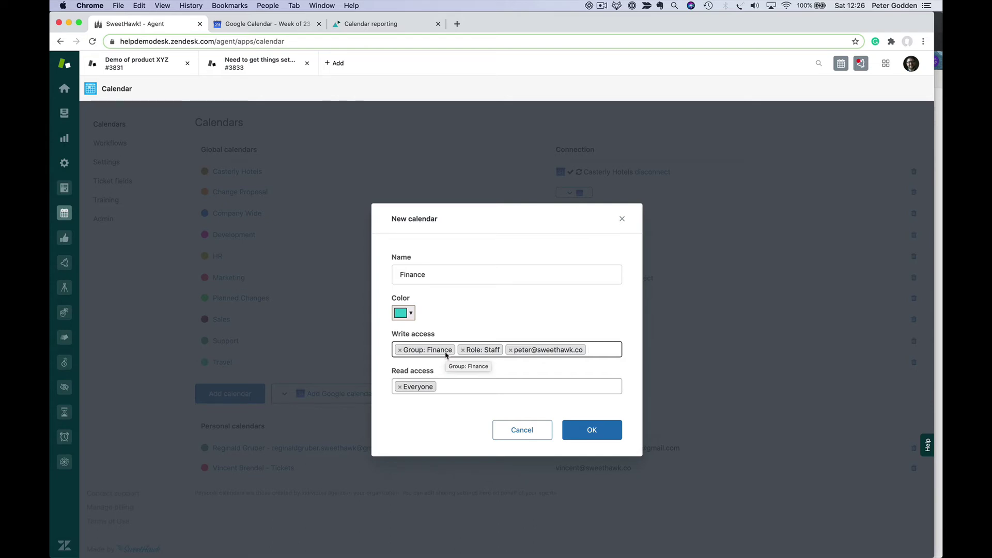
pyautogui.click(593, 432)
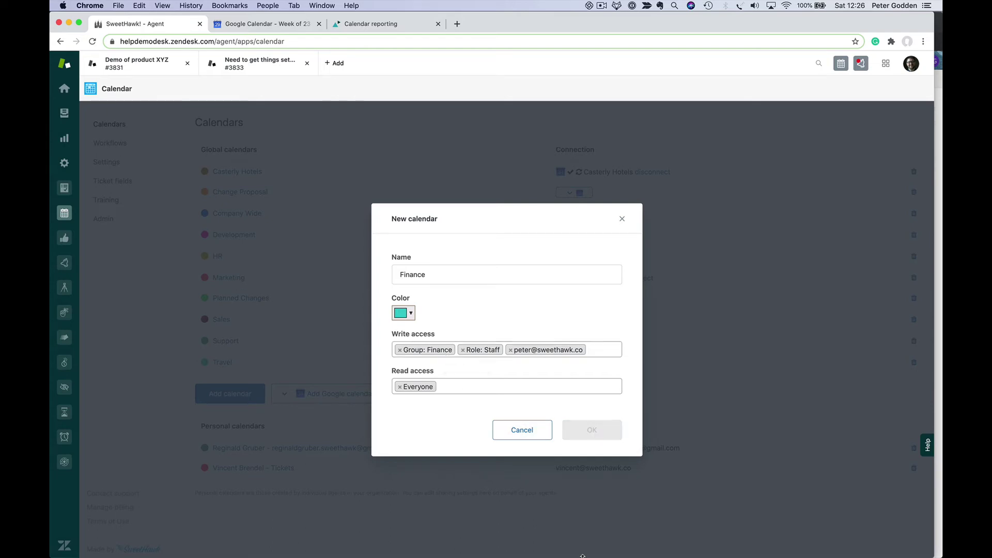
pyautogui.click(587, 438)
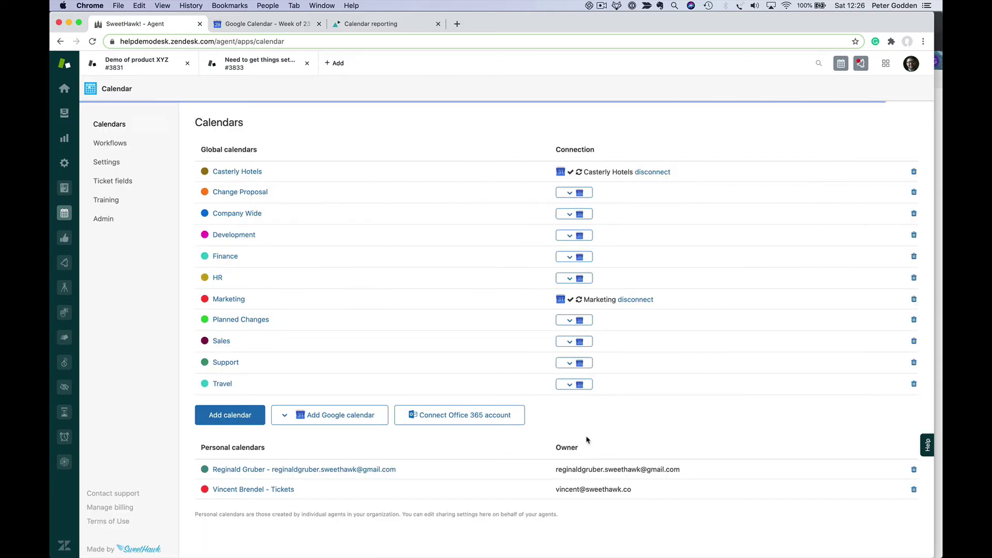
pyautogui.click(262, 64)
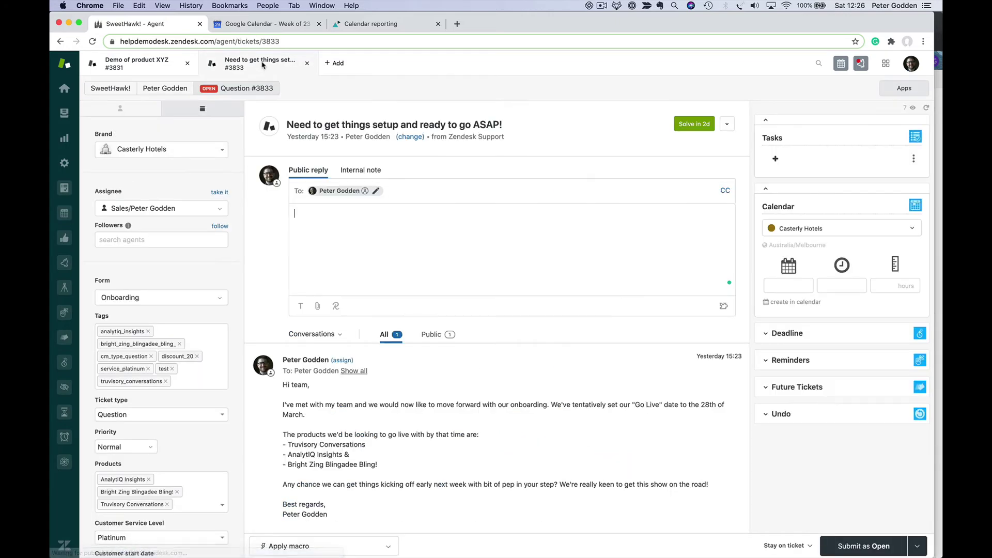
pyautogui.click(879, 229)
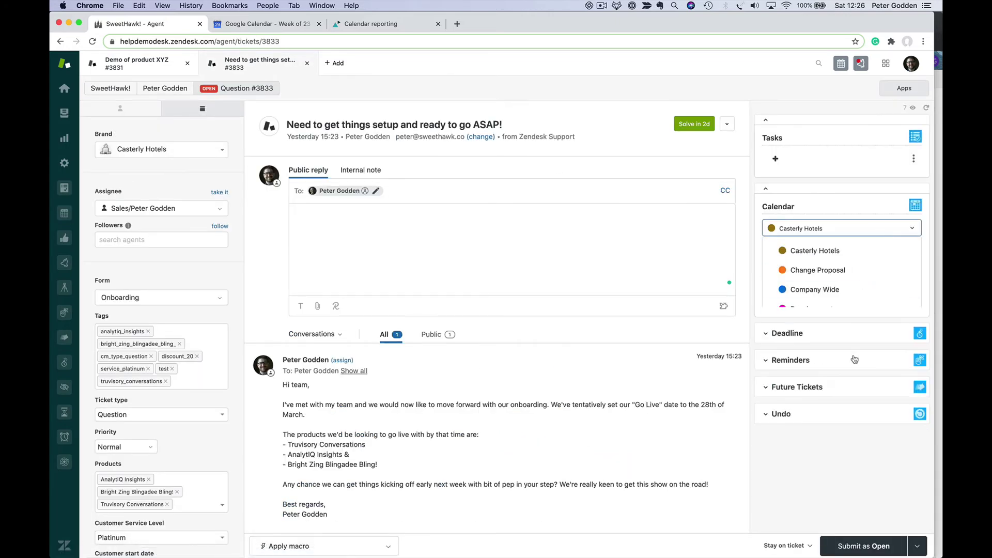
pyautogui.click(905, 227)
pyautogui.click(801, 235)
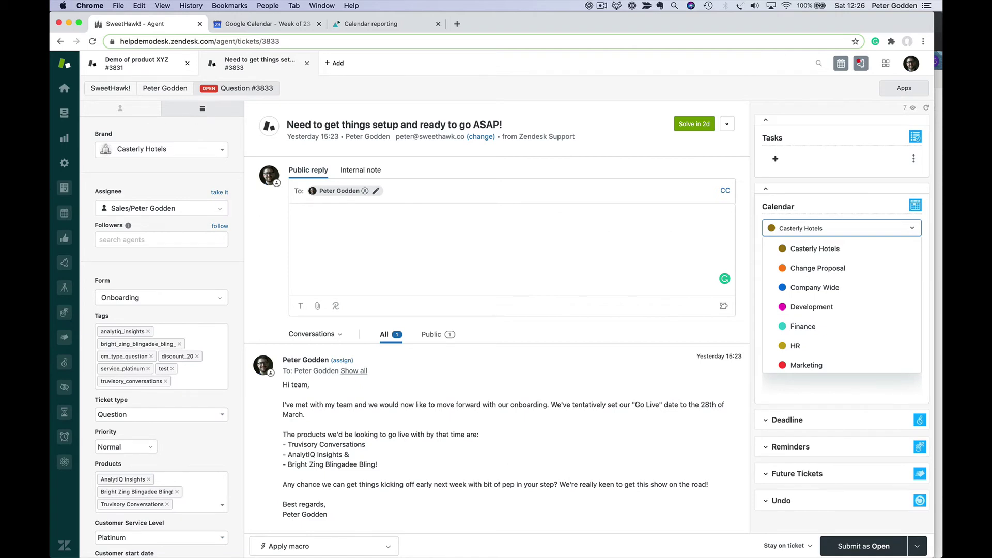
pyautogui.click(64, 213)
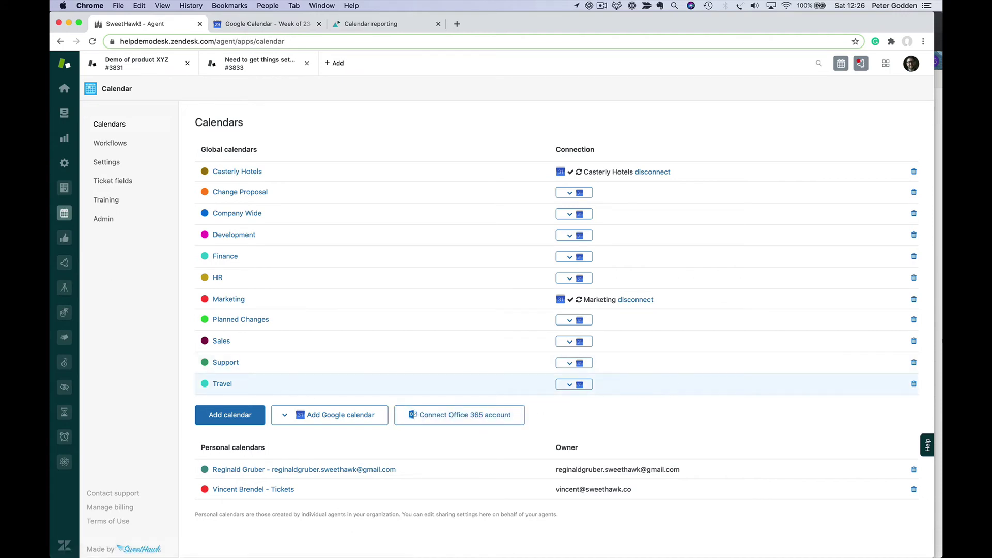
pyautogui.press('super+grave')
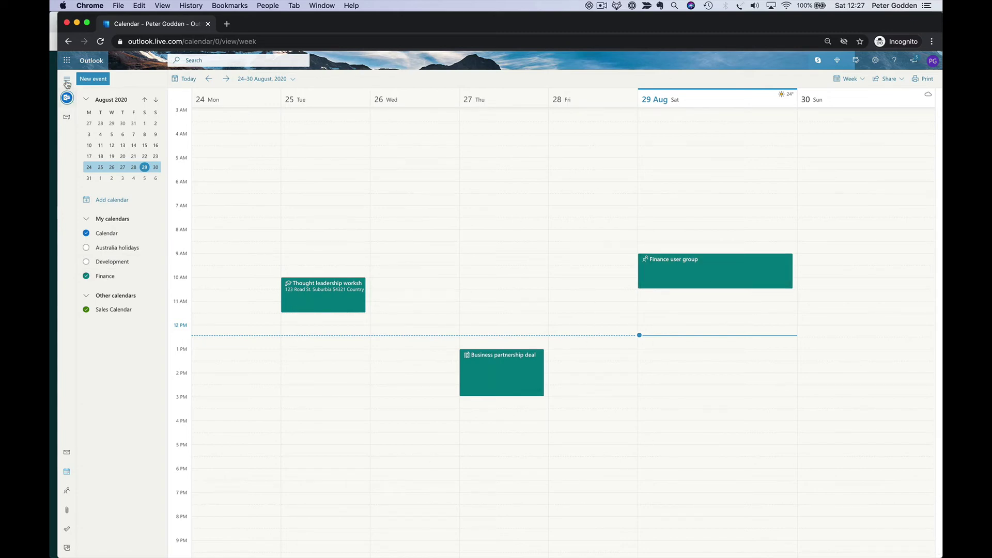
pyautogui.click(54, 48)
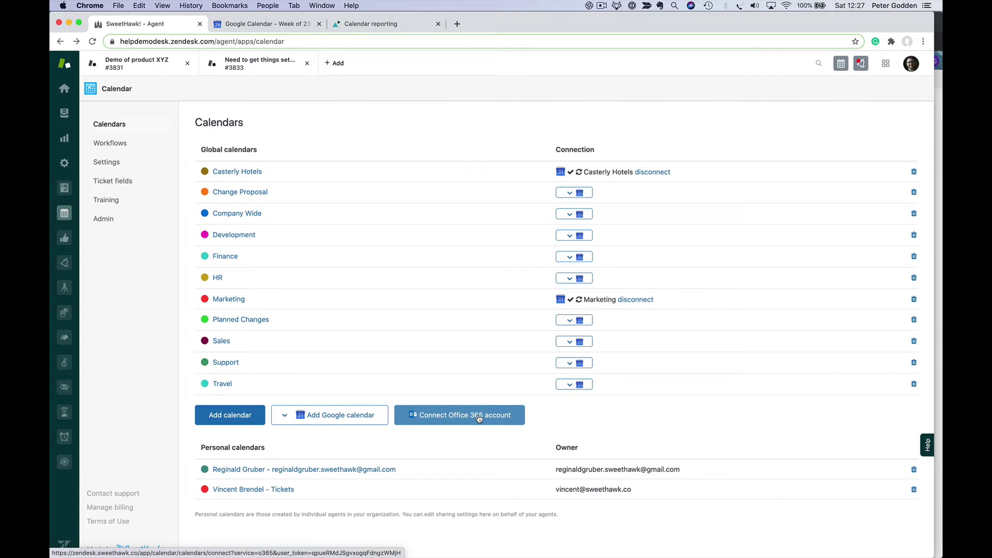
# - Connect the Office 365 account by signing in to Microsoft and staying signed in
pyautogui.click(479, 419)
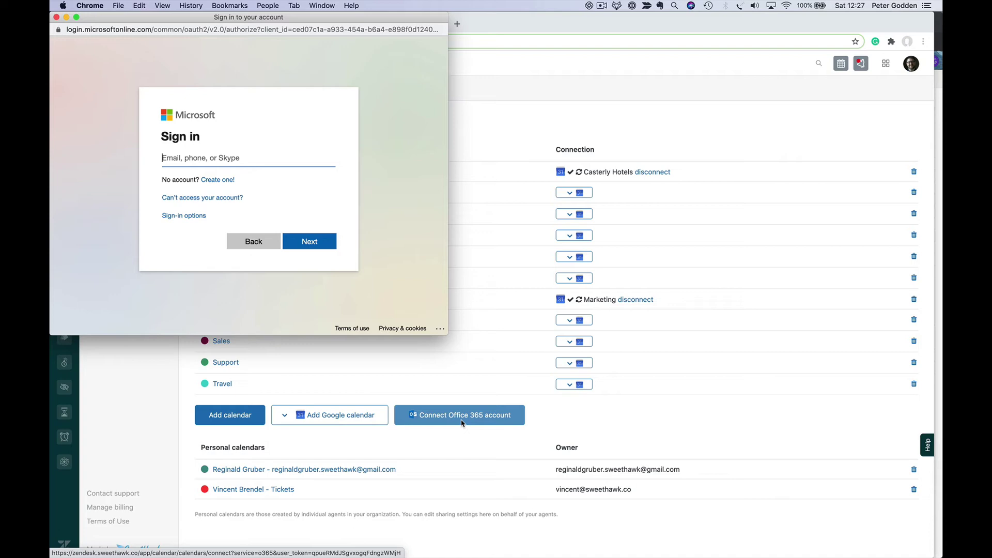
pyautogui.press('Return')
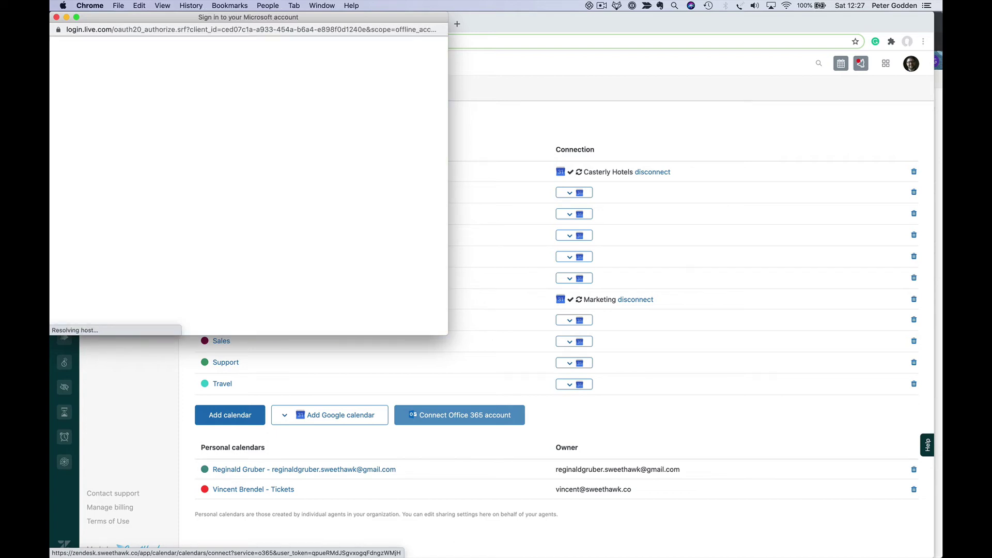
pyautogui.write('***')
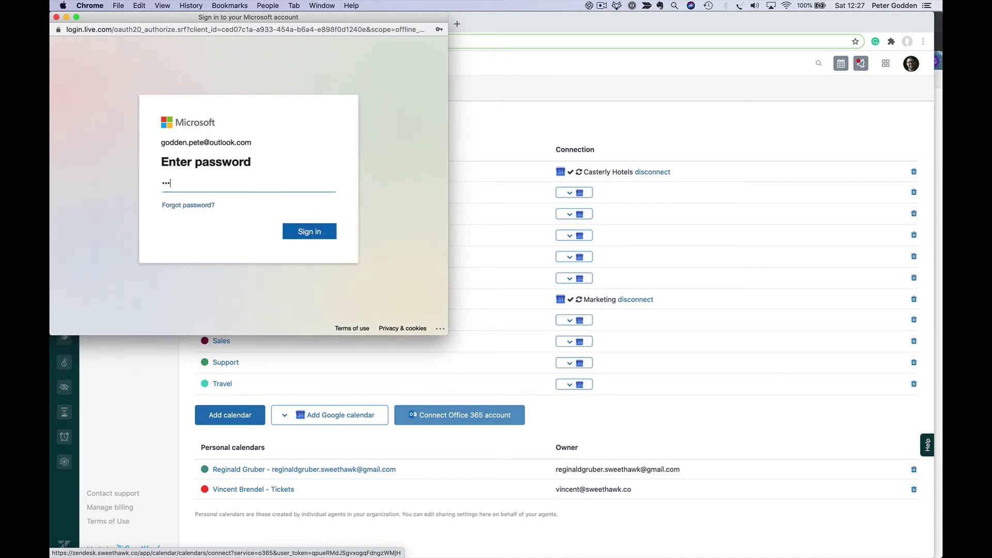
pyautogui.write('*****')
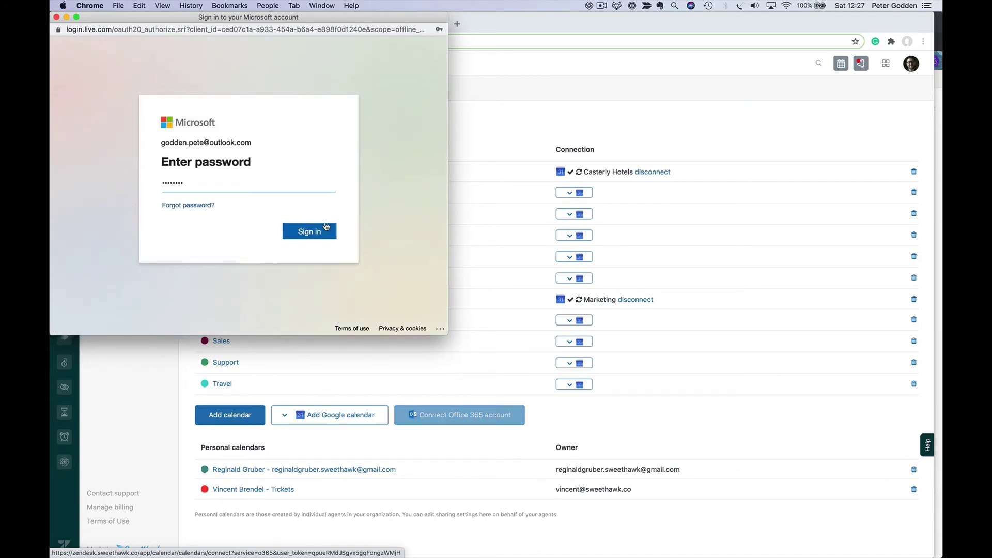
pyautogui.press('Return')
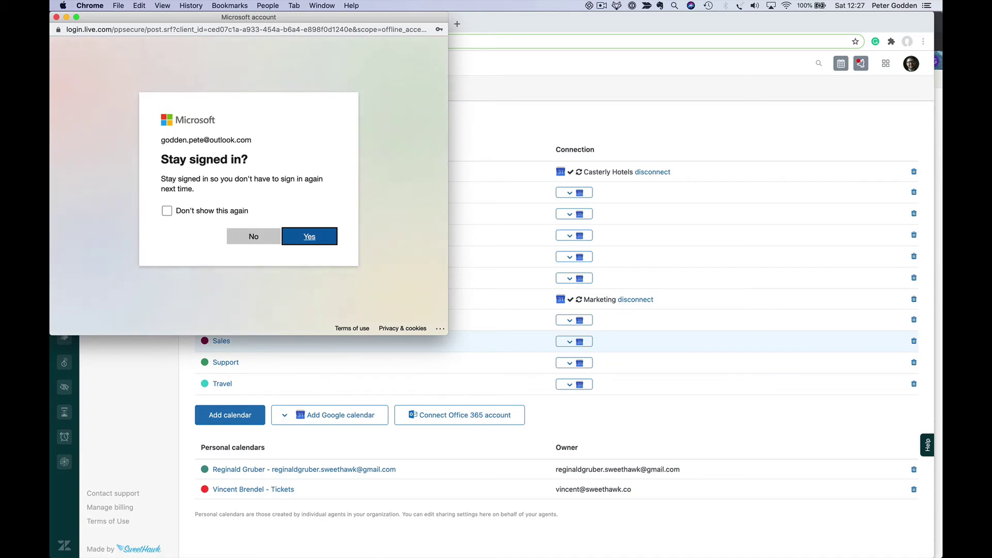
pyautogui.click(311, 238)
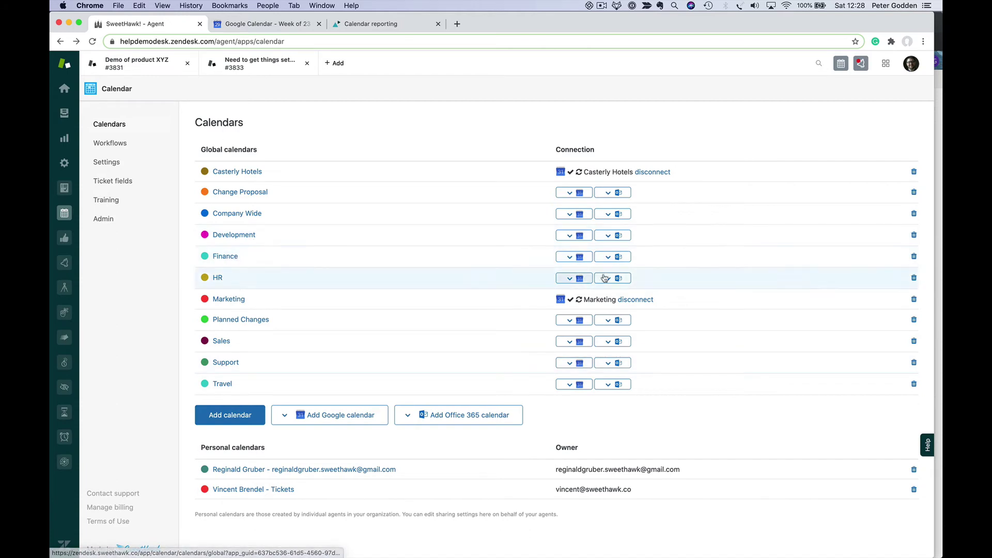
# - Link the Finance row to the Office 365 Finance calendar
pyautogui.click(613, 260)
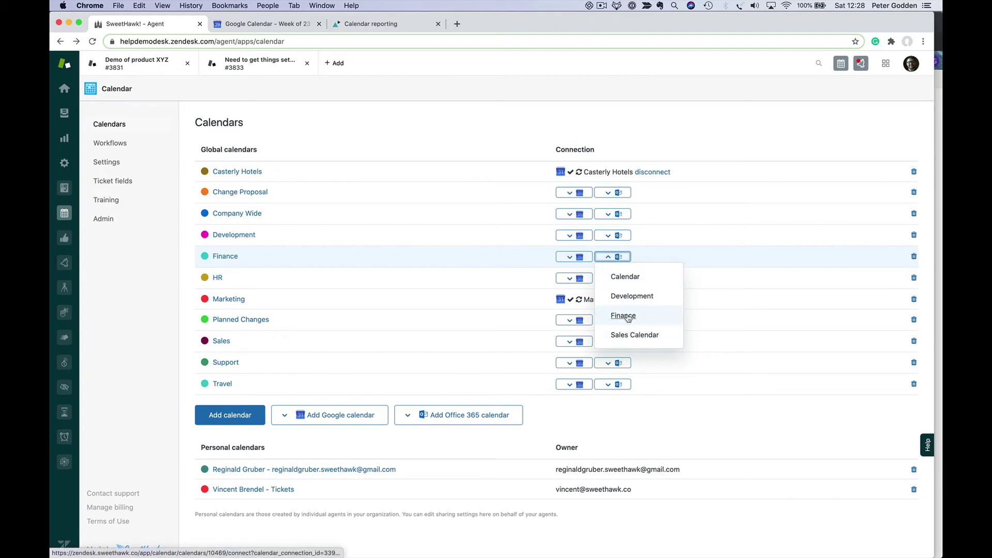
pyautogui.click(624, 316)
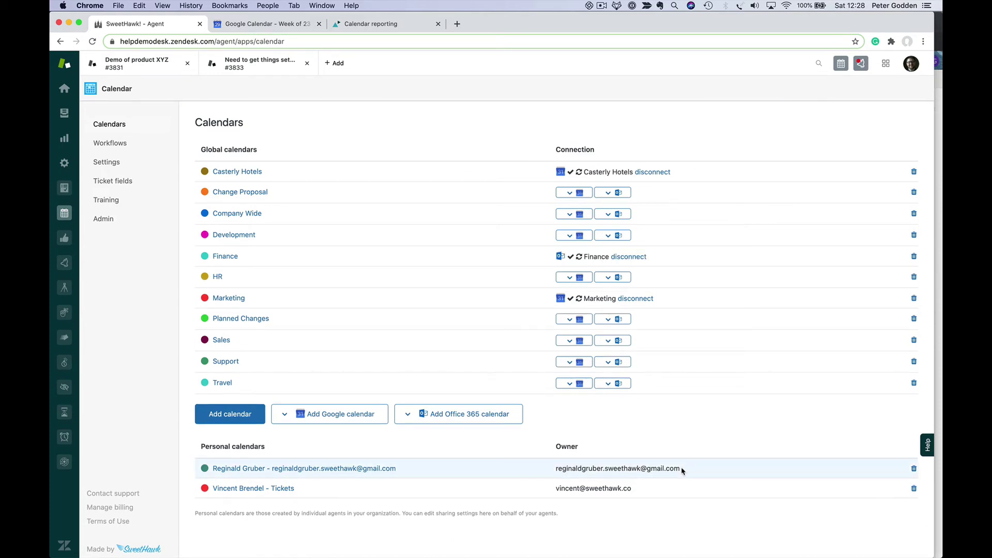
# - On ticket #3833, check the Finance calendar's existing events in the week view
pyautogui.click(243, 63)
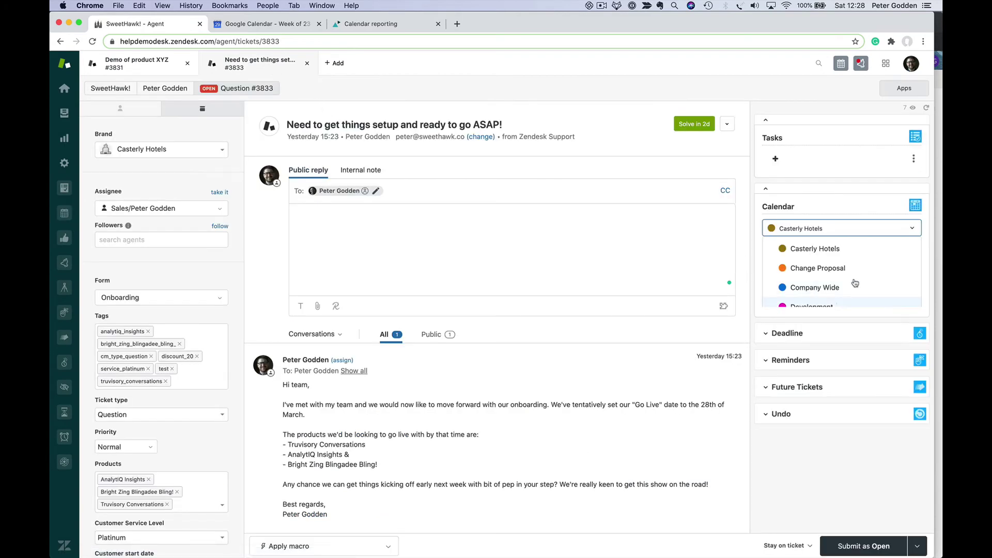
pyautogui.click(914, 228)
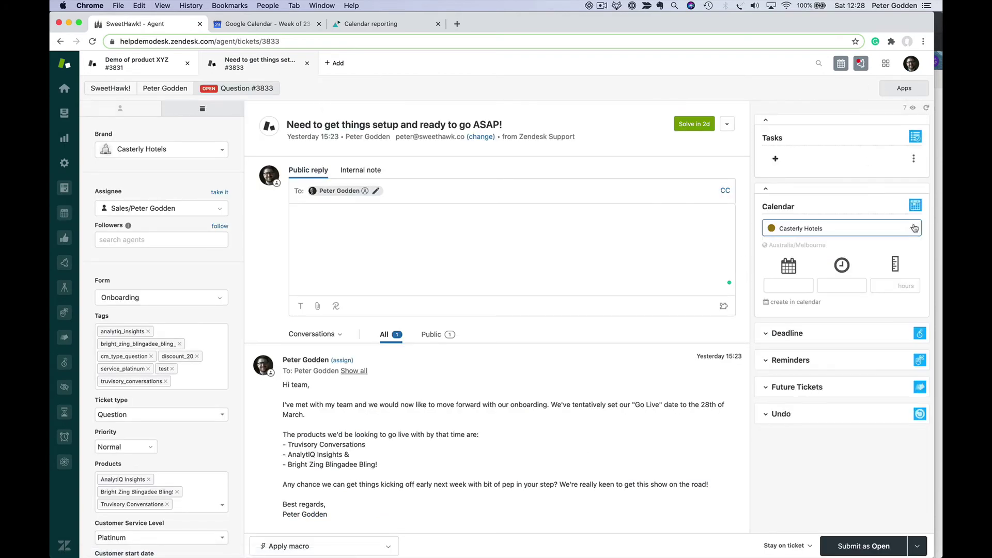
pyautogui.click(841, 64)
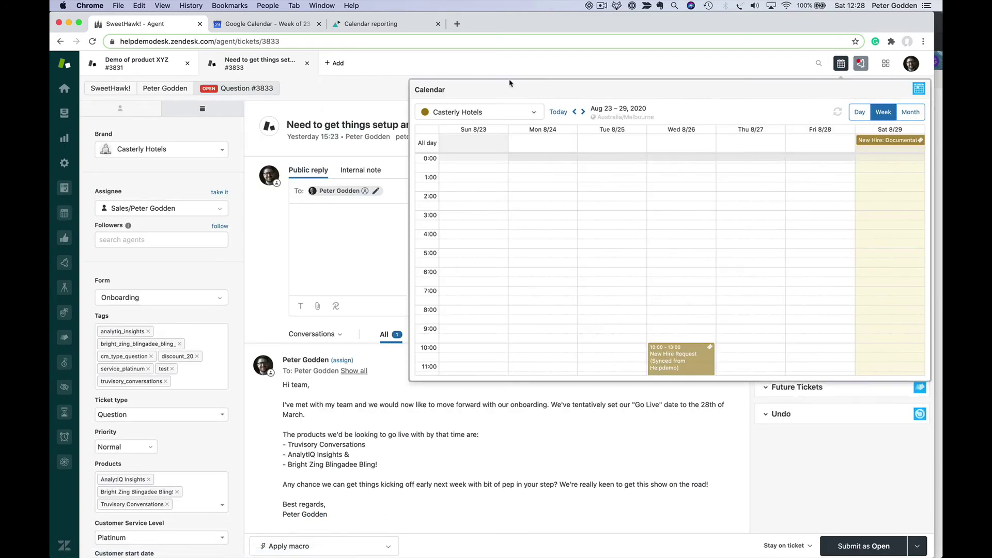
pyautogui.click(505, 108)
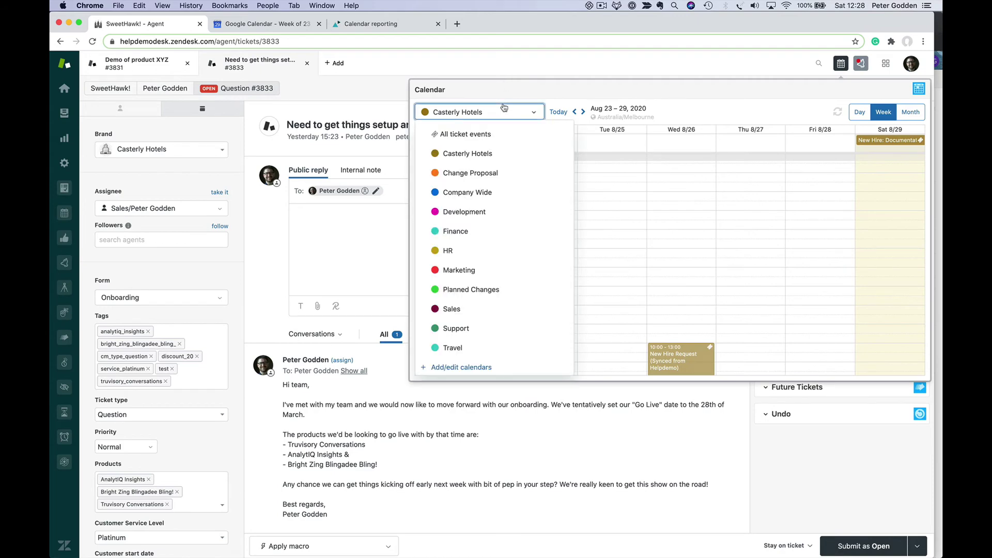
pyautogui.click(478, 235)
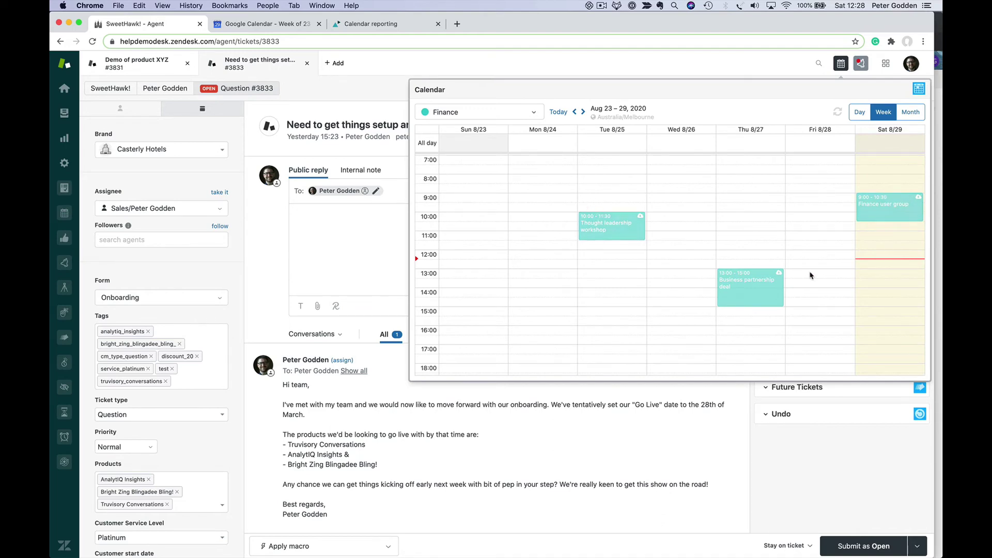
pyautogui.click(838, 72)
# - Book a Finance event 13:00–15:00 on Sat 29 Aug and submit the ticket as Open
pyautogui.click(802, 234)
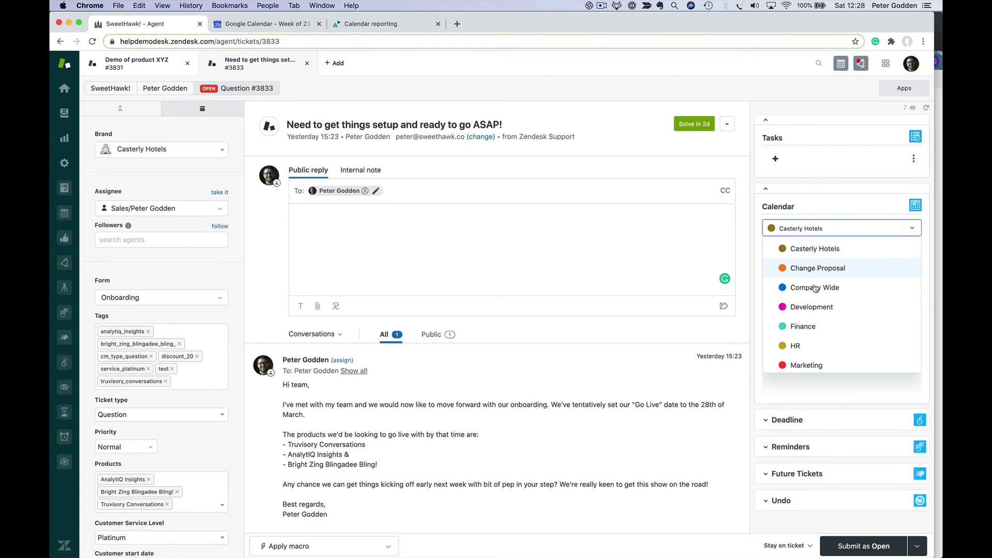
pyautogui.click(804, 326)
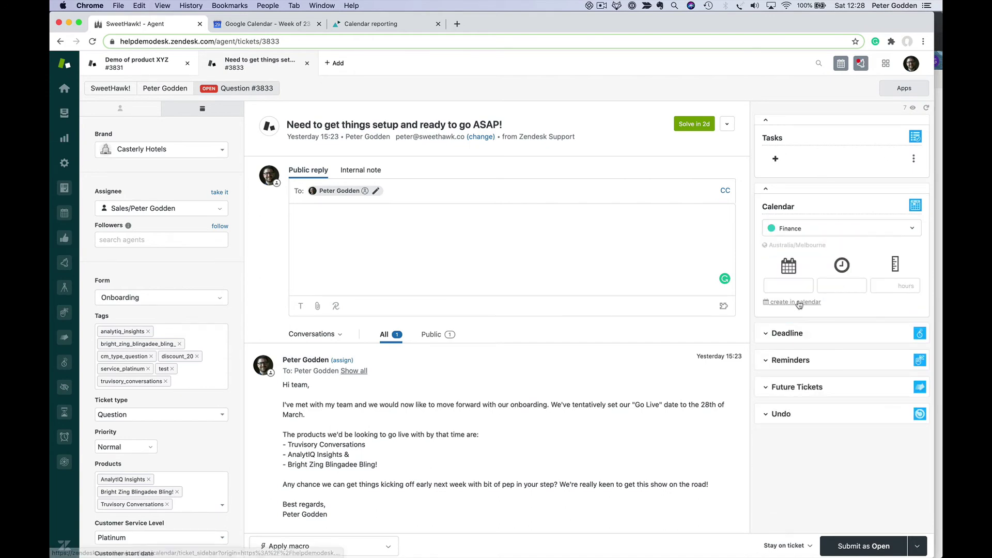
pyautogui.click(799, 303)
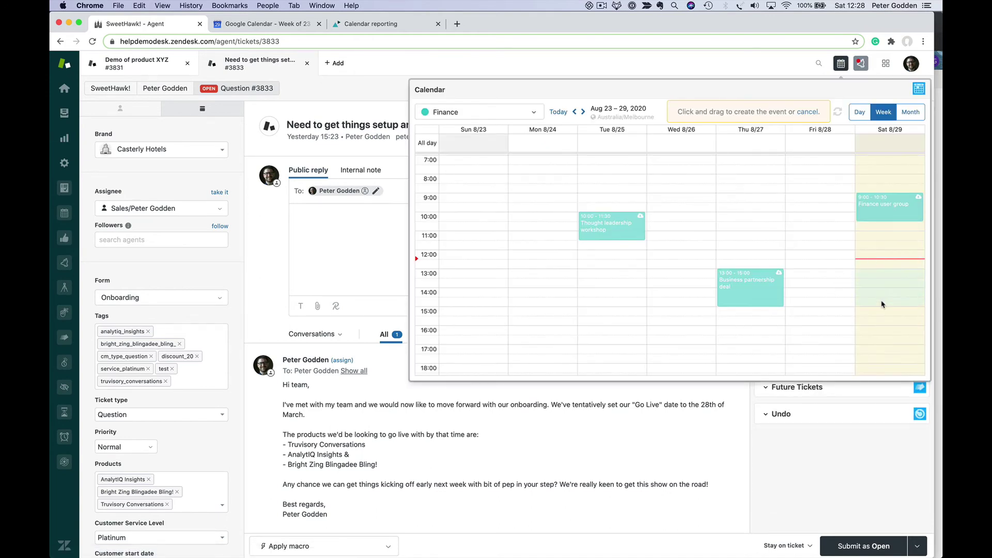
pyautogui.moveTo(882, 304); pyautogui.dragTo(882, 308)
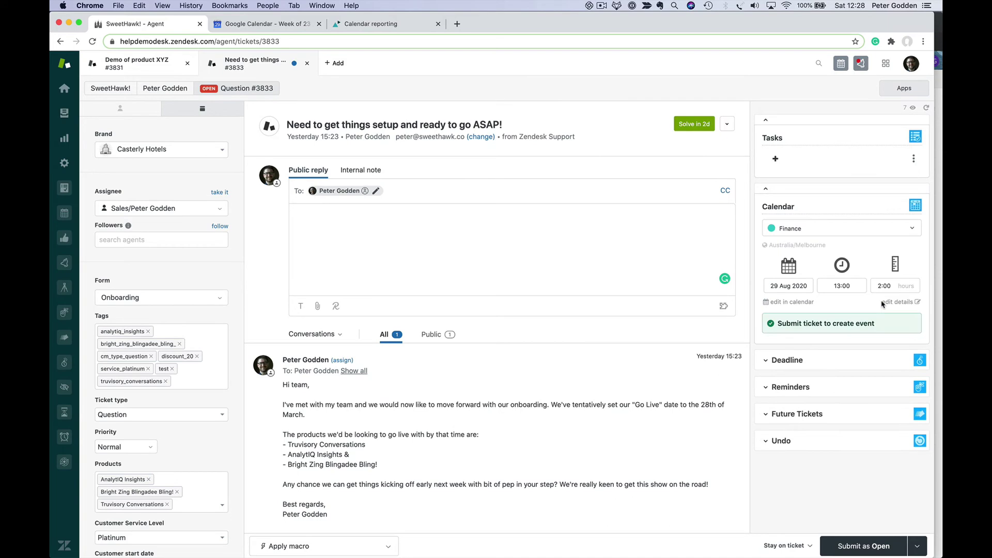
pyautogui.click(851, 552)
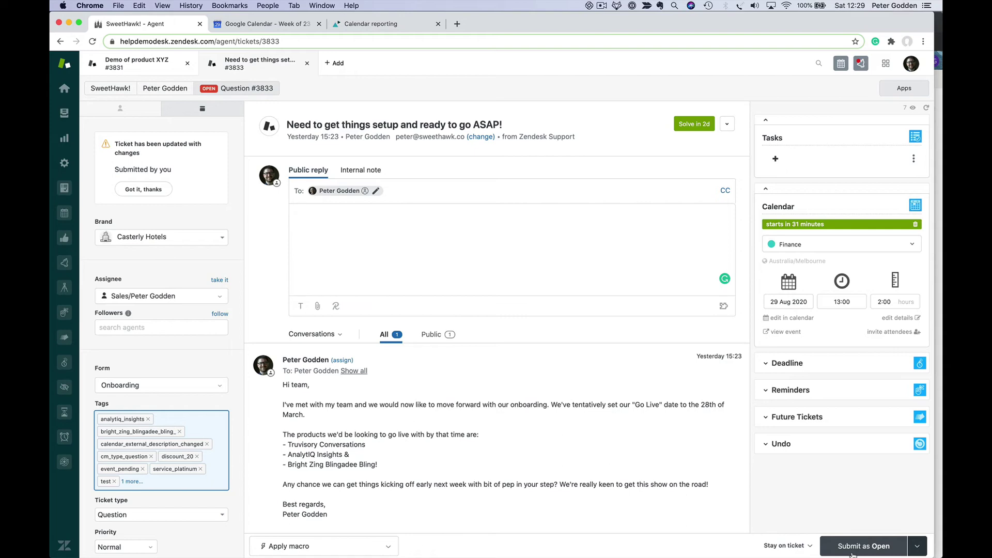
pyautogui.click(850, 554)
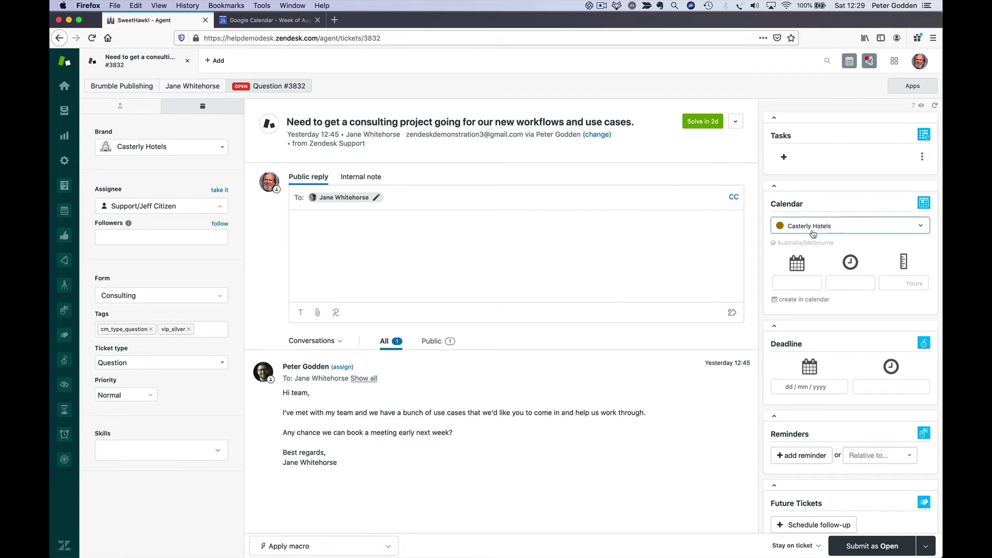
pyautogui.click(266, 21)
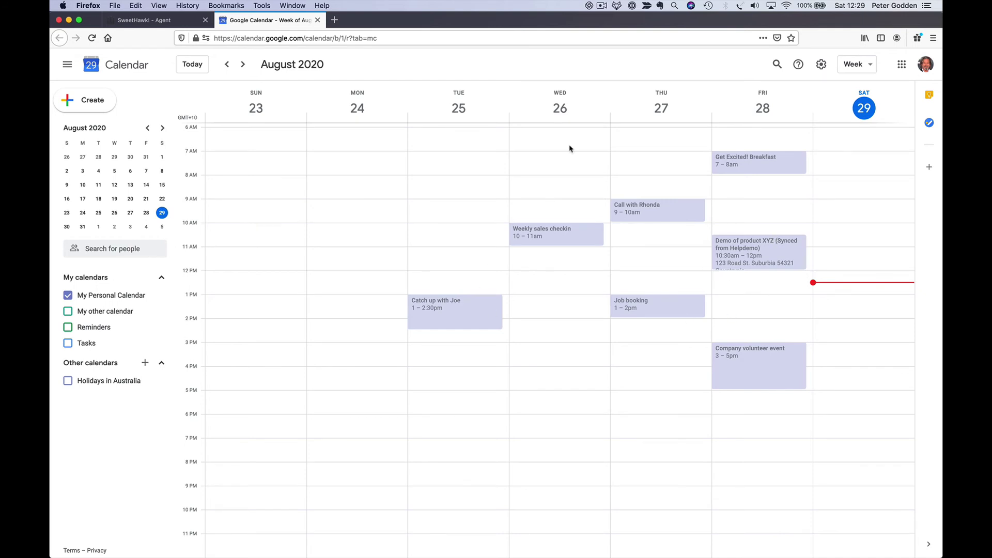
pyautogui.click(182, 22)
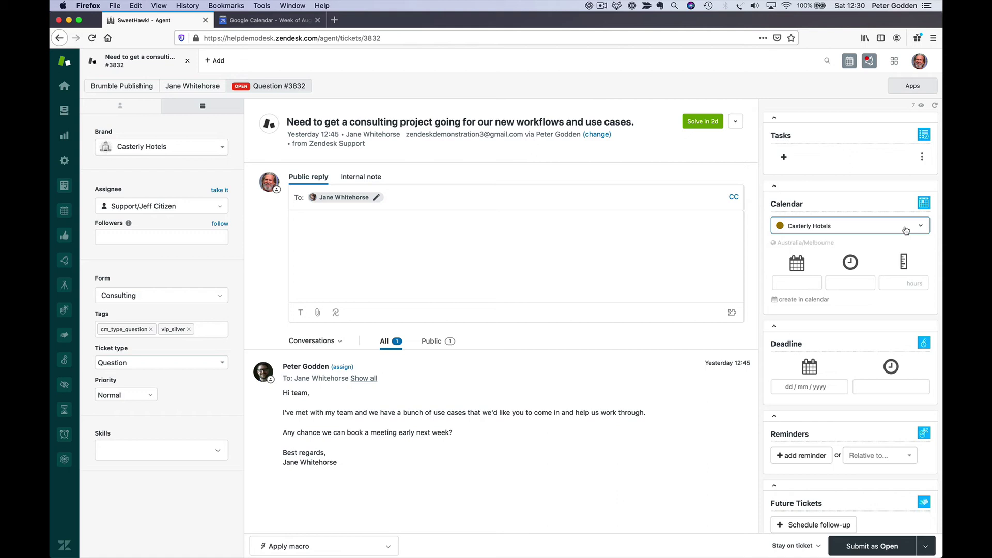
# - Open Add/edit calendars from the bottom of the ticket's Calendar dropdown
pyautogui.click(905, 231)
pyautogui.scroll(-3, 837, 261)
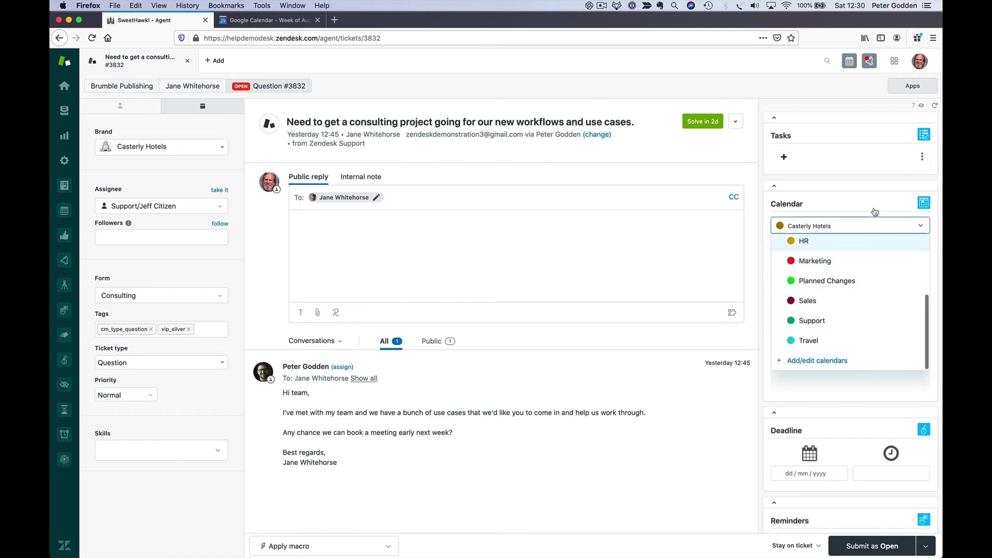
pyautogui.click(824, 363)
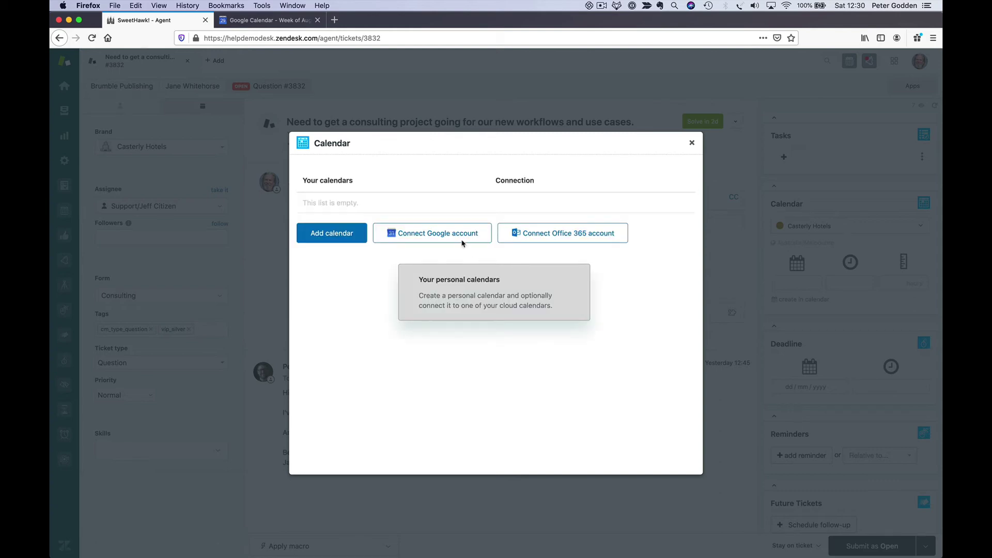
# - Connect and authorize the agent's Google account, then list its Google calendars
pyautogui.click(450, 235)
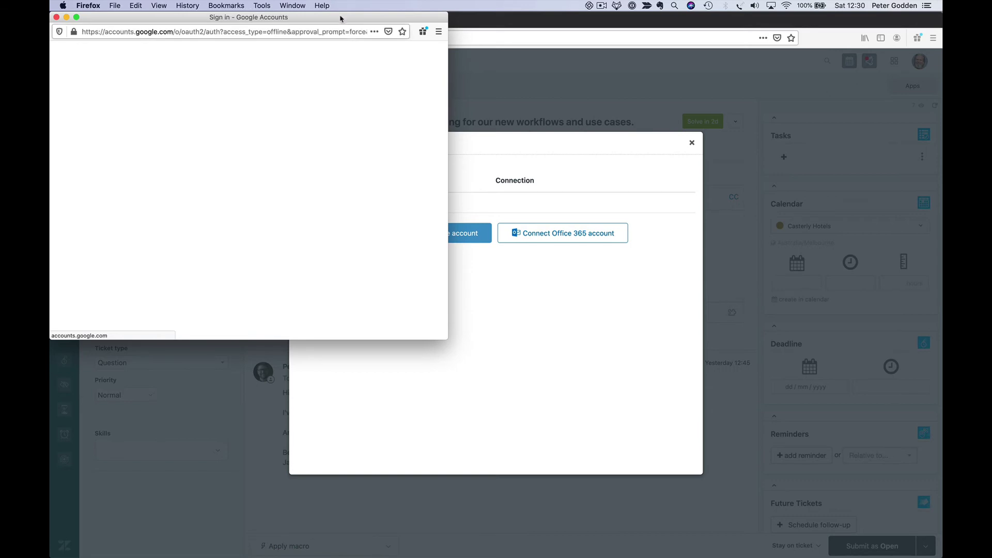
pyautogui.moveTo(330, 18); pyautogui.dragTo(509, 112)
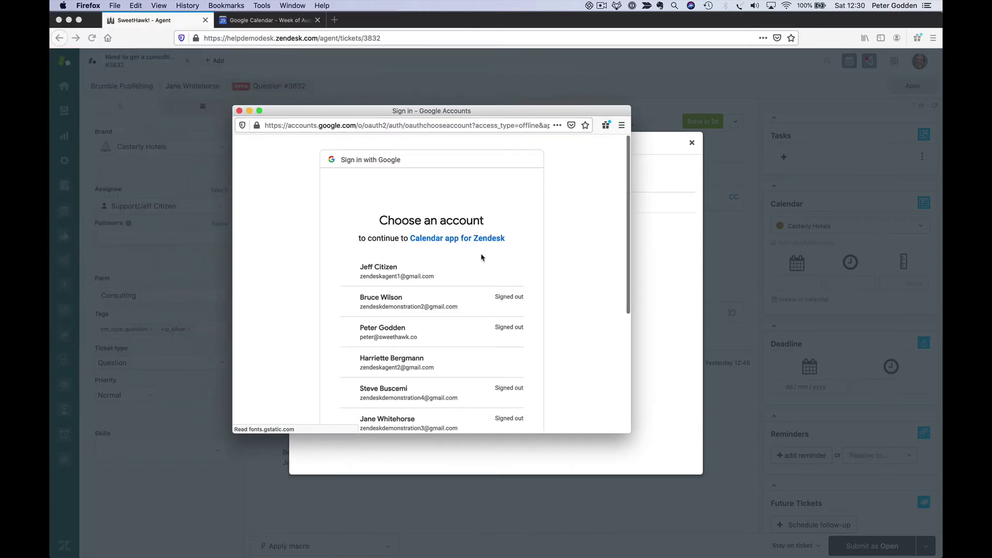
pyautogui.click(411, 272)
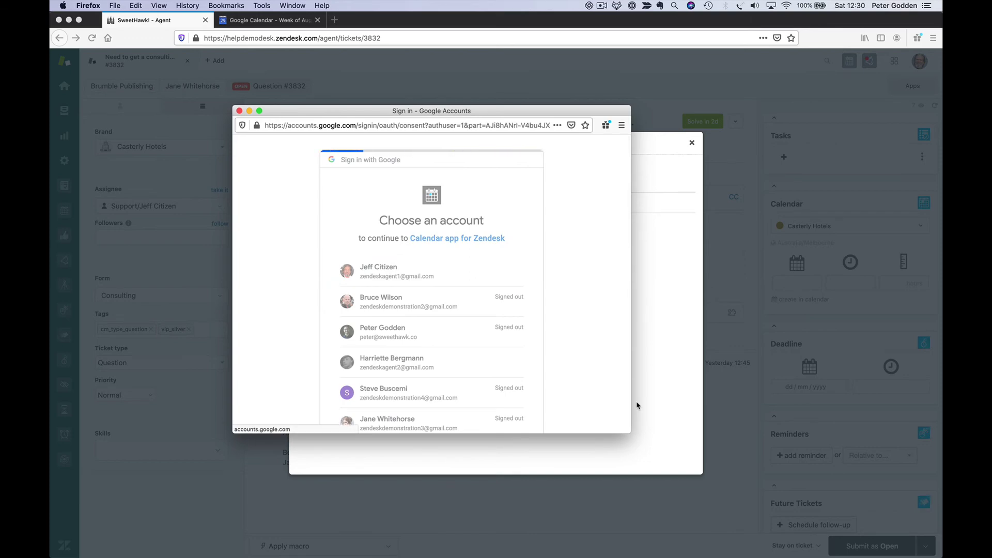
pyautogui.scroll(-3, 571, 416)
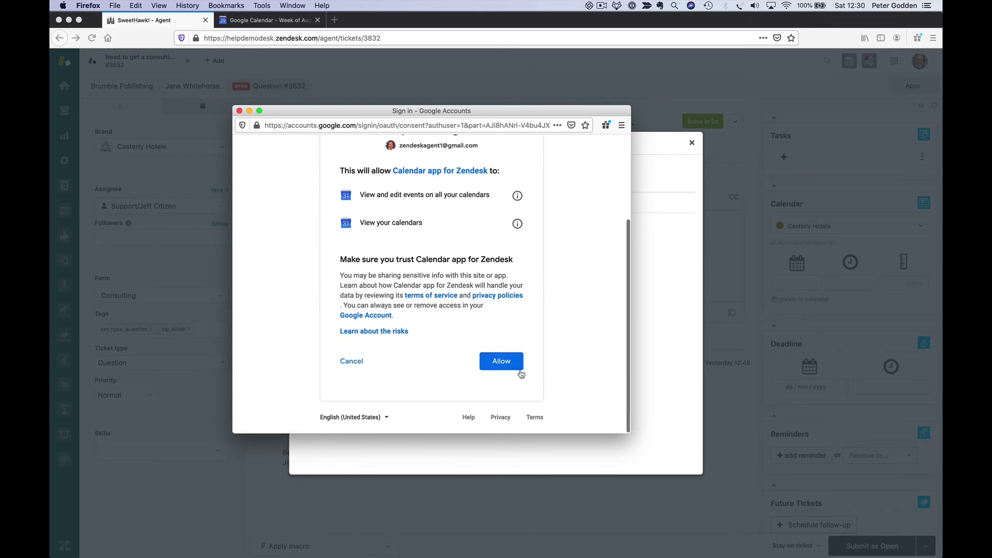
pyautogui.click(501, 360)
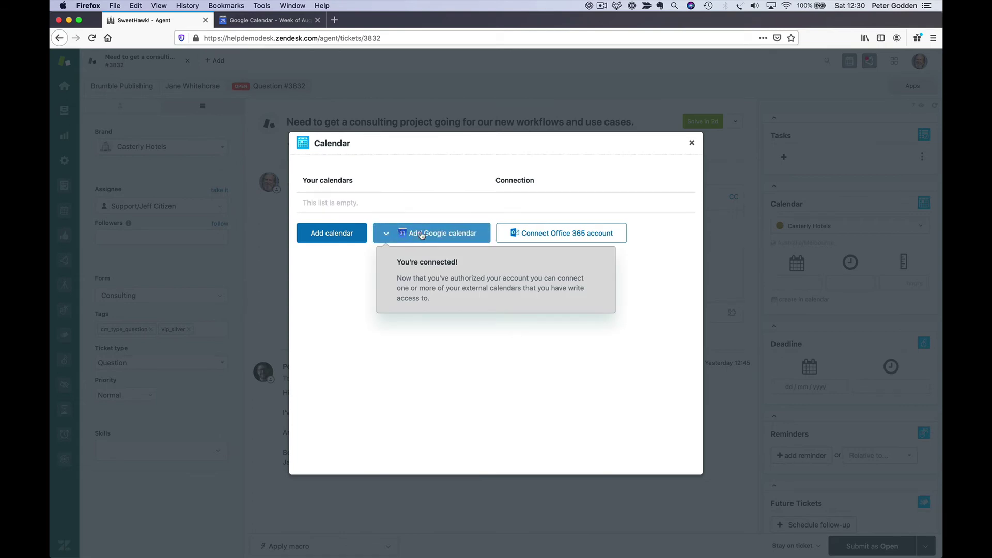
pyautogui.click(421, 236)
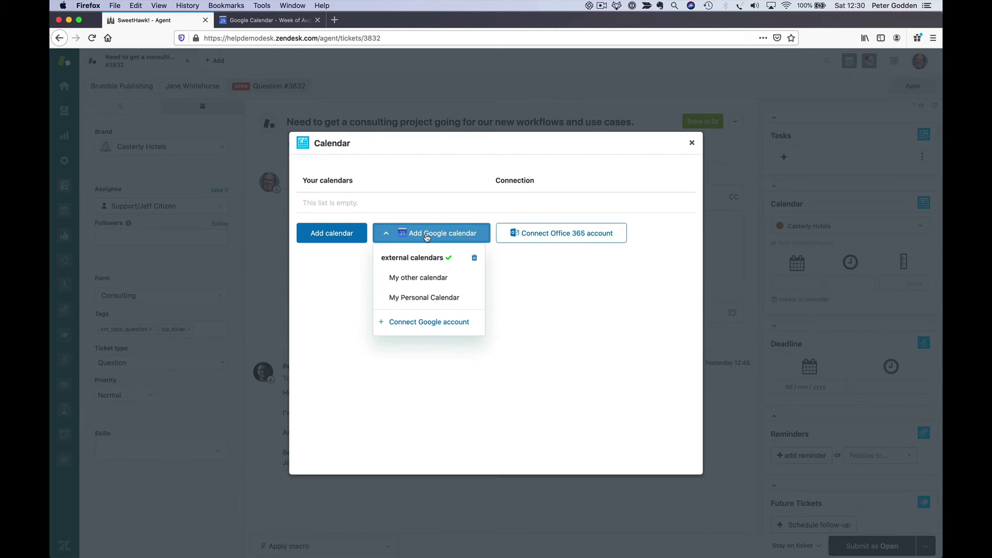
# - Add My Personal Calendar with Hide details ticked, then close the calendars manager
pyautogui.click(429, 299)
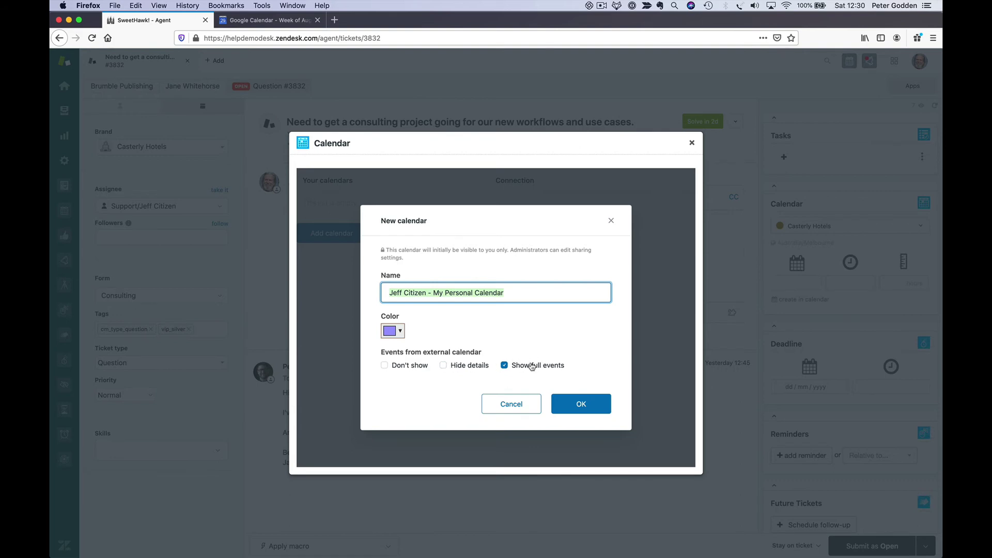
pyautogui.click(443, 366)
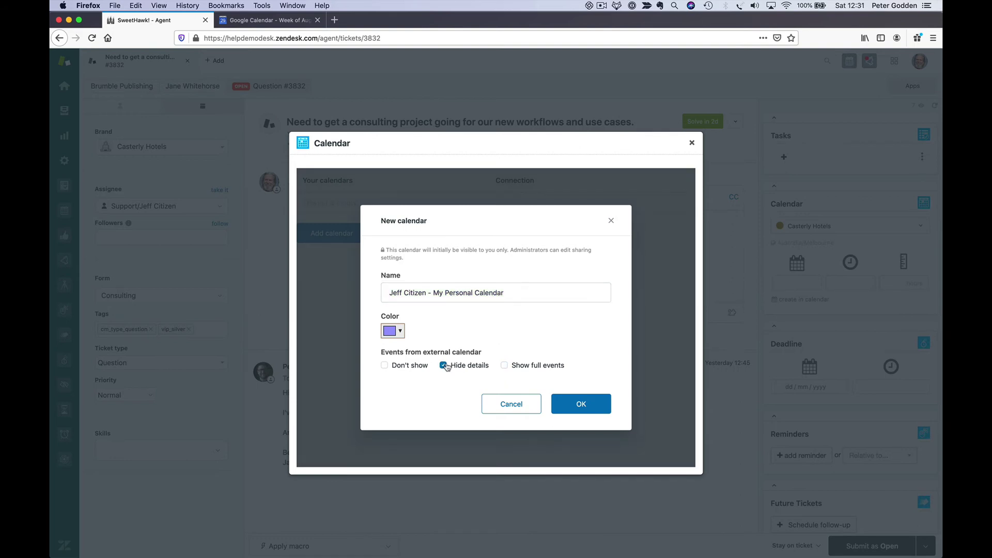
pyautogui.click(595, 402)
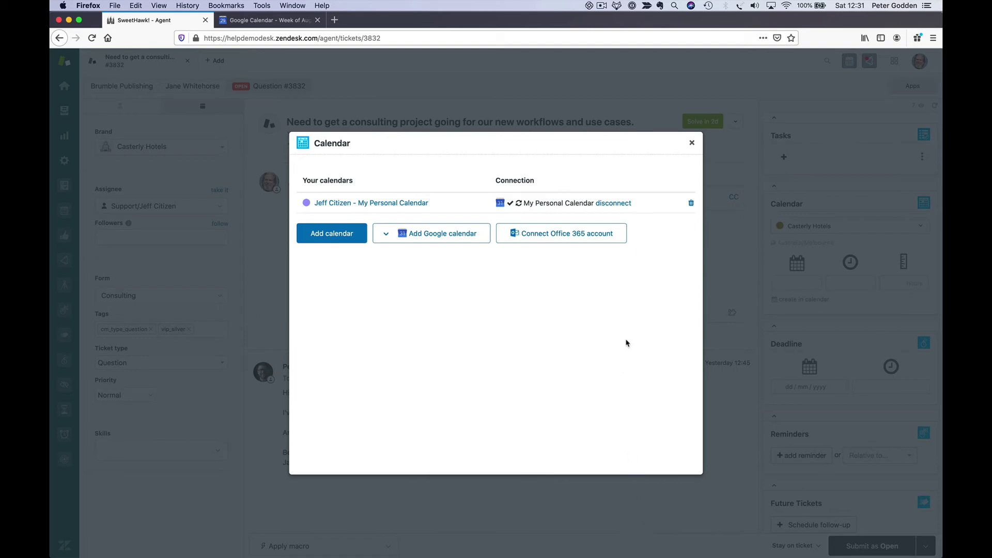
pyautogui.click(692, 142)
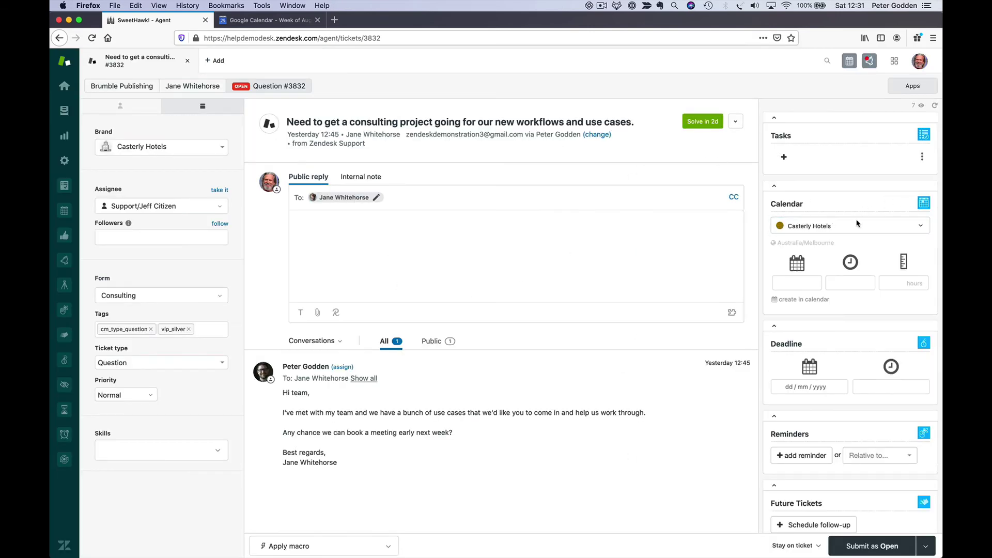
# - Put a 14:00–16:00 Sat 29 Aug event on the personal calendar and submit the ticket as Open
pyautogui.click(877, 230)
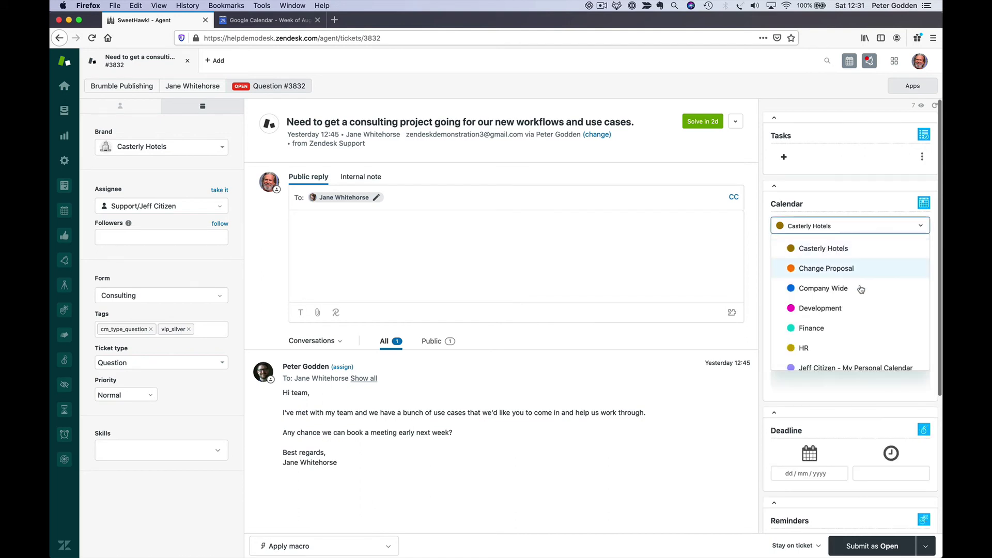
pyautogui.scroll(-2, 863, 305)
pyautogui.click(861, 316)
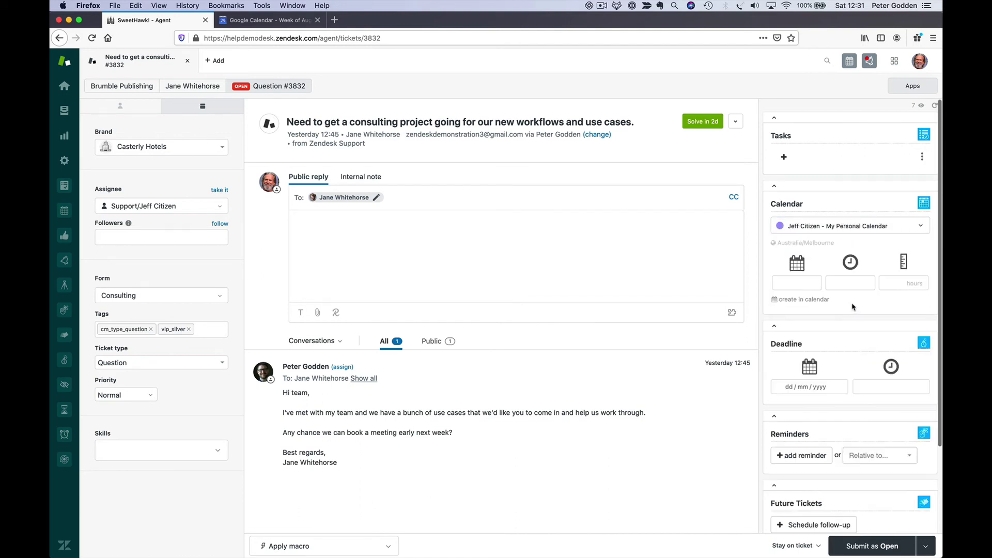
pyautogui.click(803, 300)
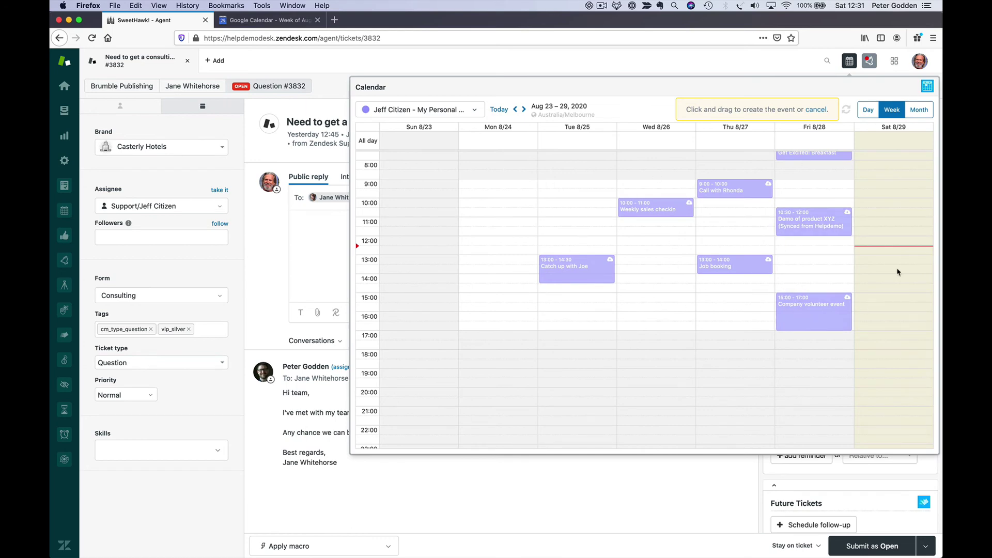
pyautogui.moveTo(896, 280); pyautogui.dragTo(893, 308)
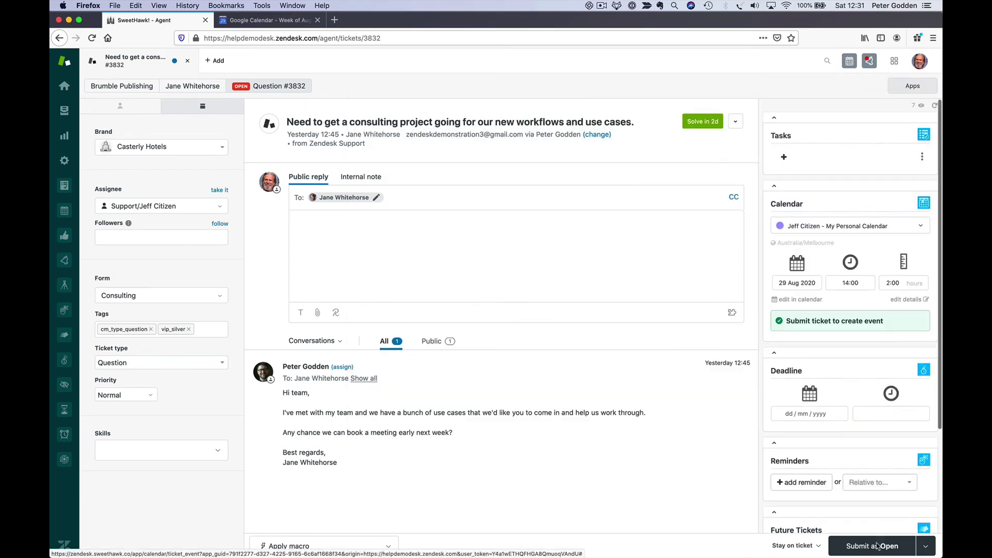
pyautogui.click(873, 548)
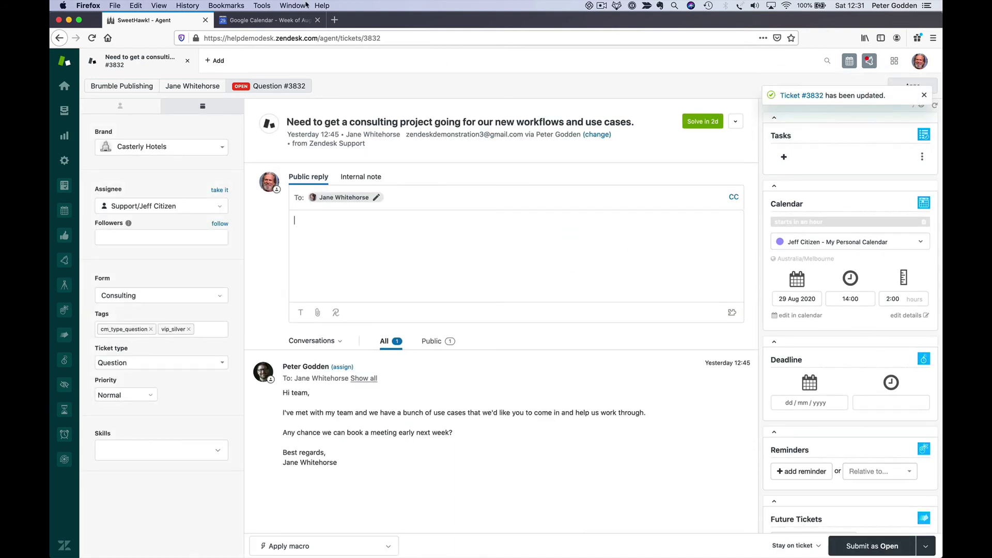
pyautogui.click(259, 20)
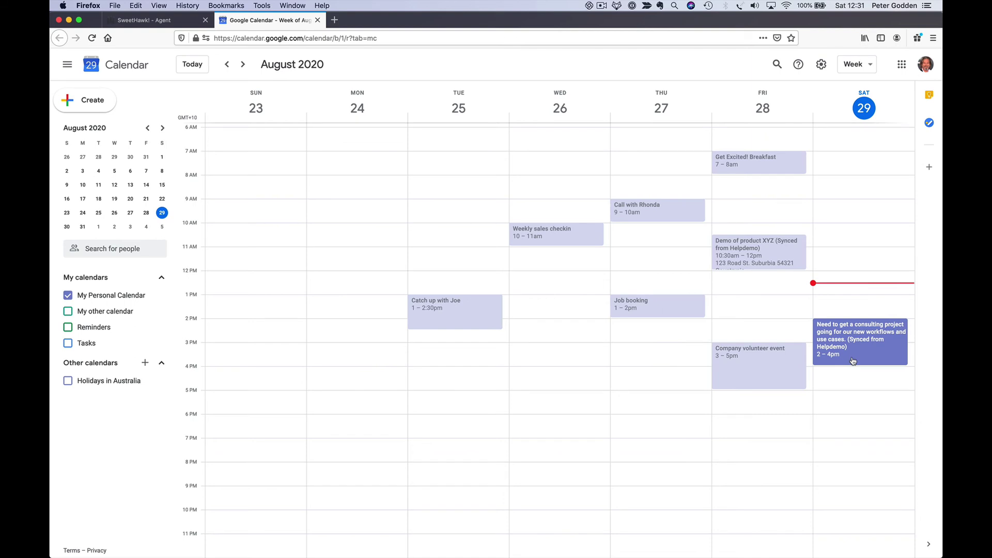
pyautogui.click(158, 23)
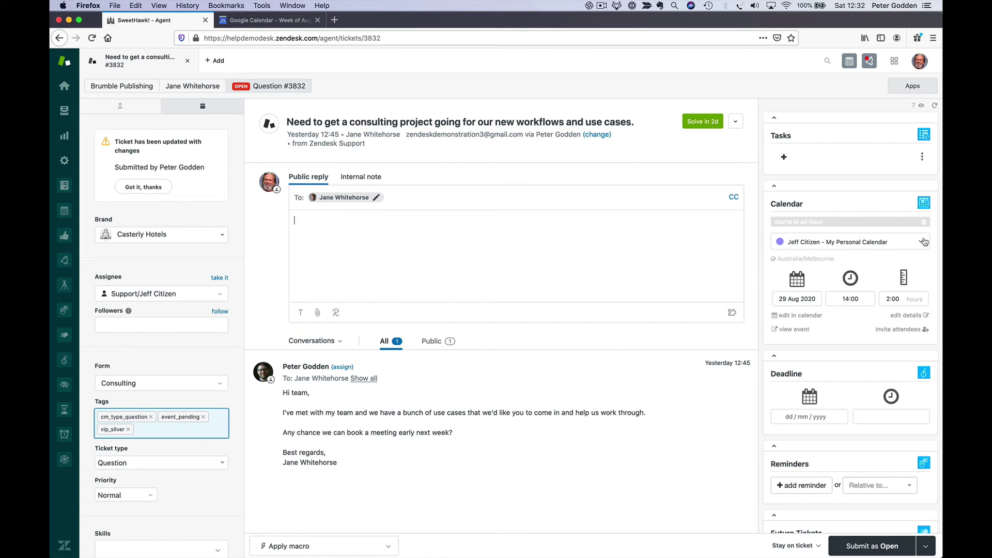
# - Switch ticket #3832 to Events and scroll through its calendar event history
pyautogui.click(883, 304)
pyautogui.click(341, 341)
pyautogui.click(338, 378)
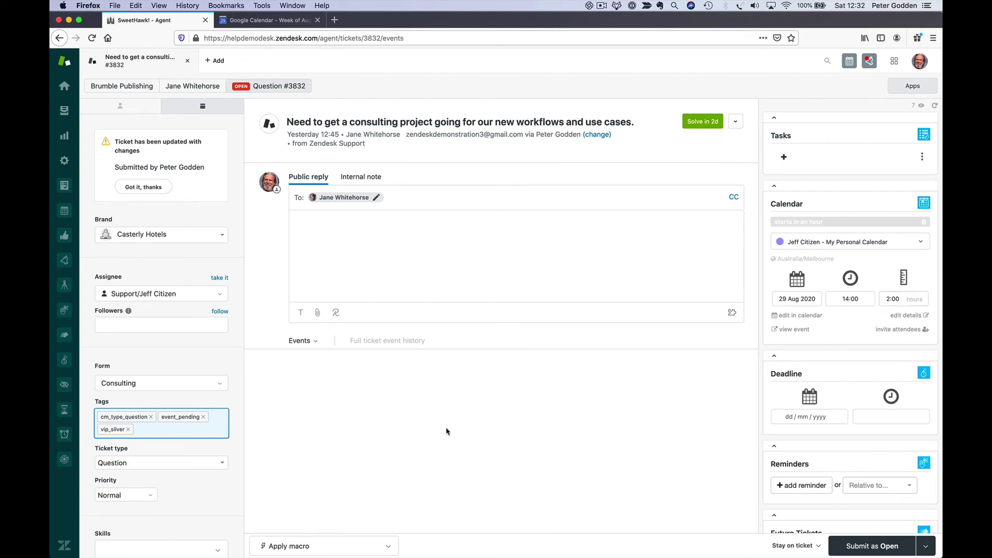
pyautogui.scroll(-2, 442, 432)
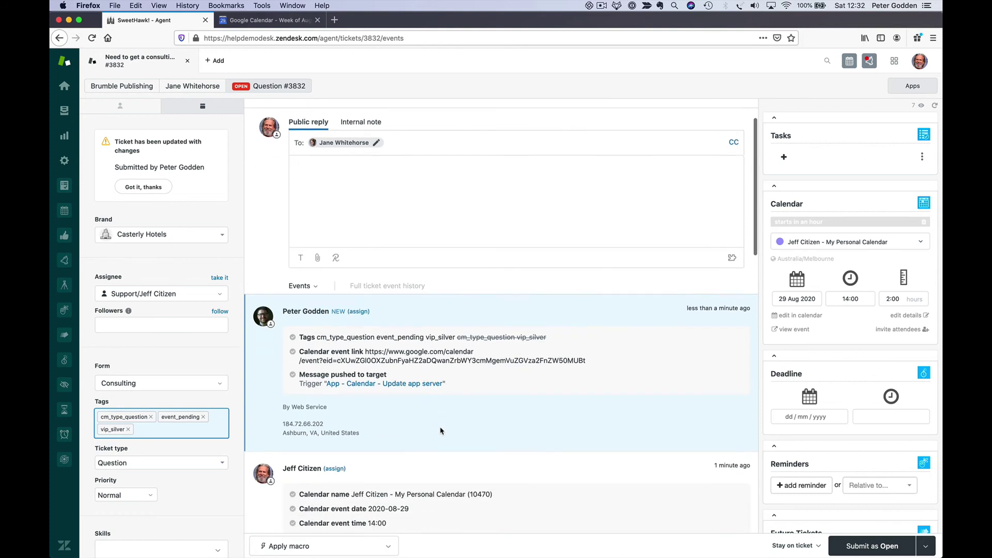
pyautogui.scroll(-5, 343, 362)
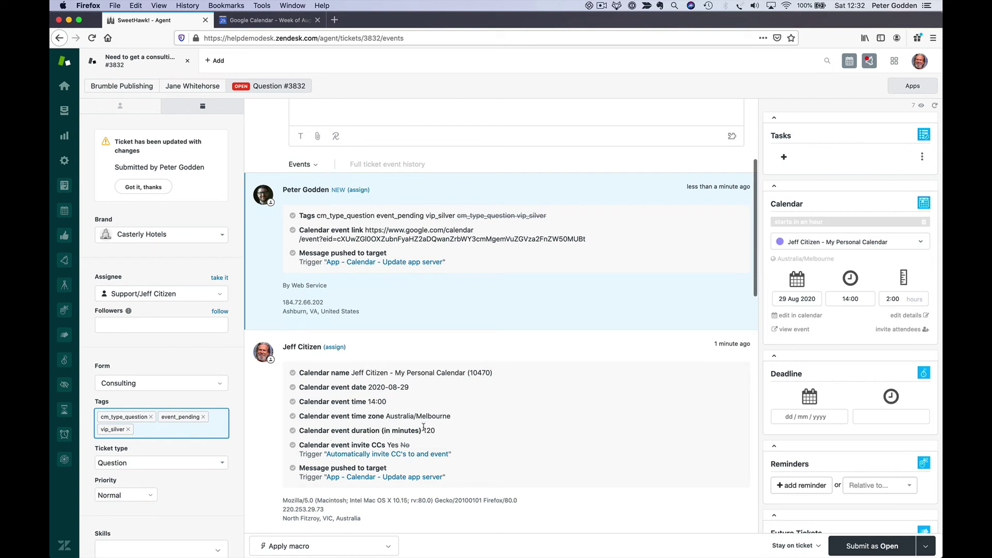
# - Return to Conversations and apply the DEMO > Calendar > Explain calendar event details macro
pyautogui.scroll(5, 423, 353)
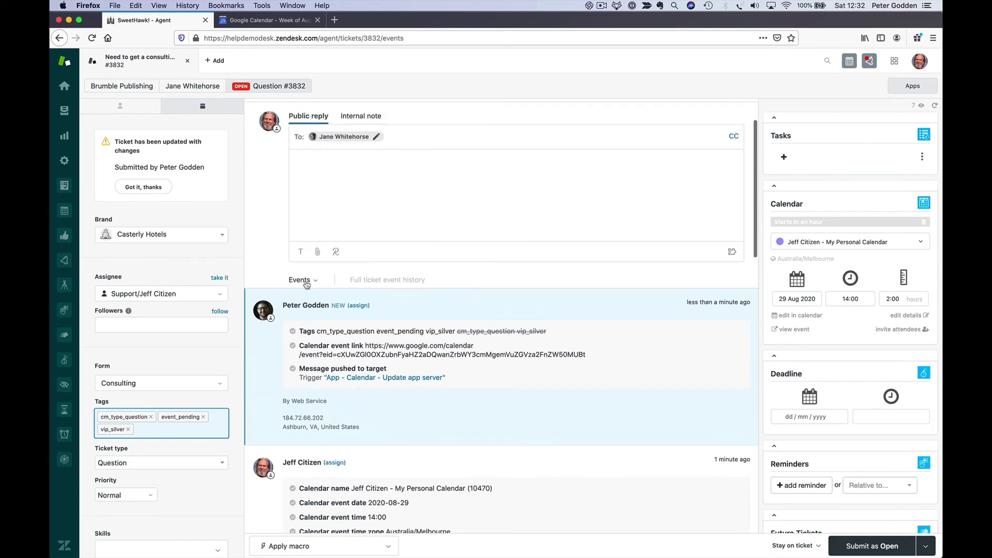
pyautogui.click(305, 281)
pyautogui.click(322, 301)
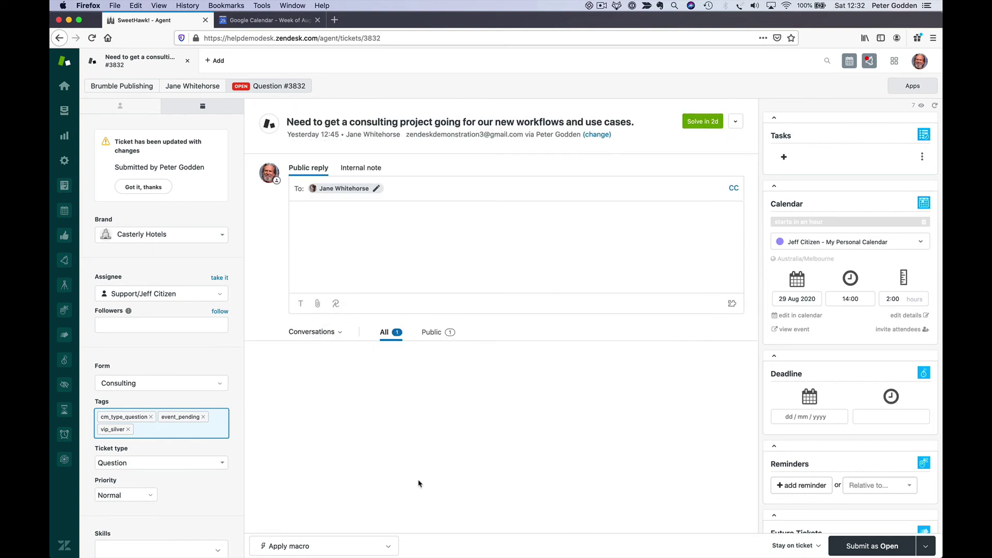
pyautogui.click(361, 546)
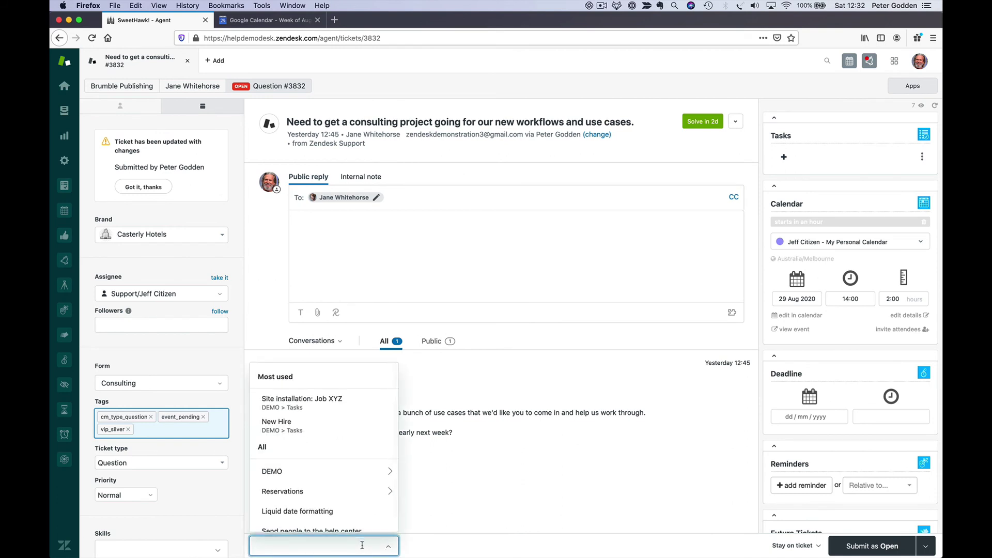
pyautogui.click(345, 469)
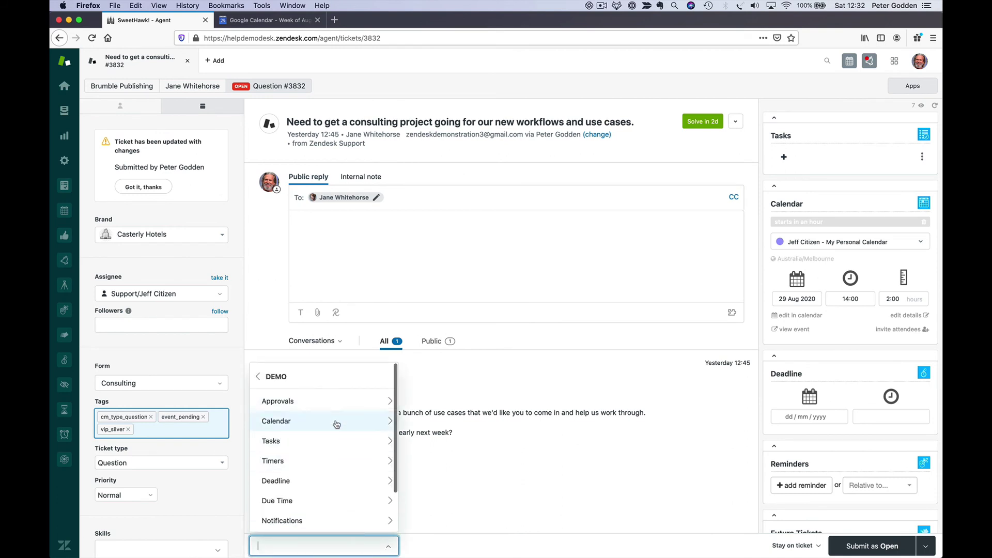
pyautogui.click(334, 420)
pyautogui.click(329, 454)
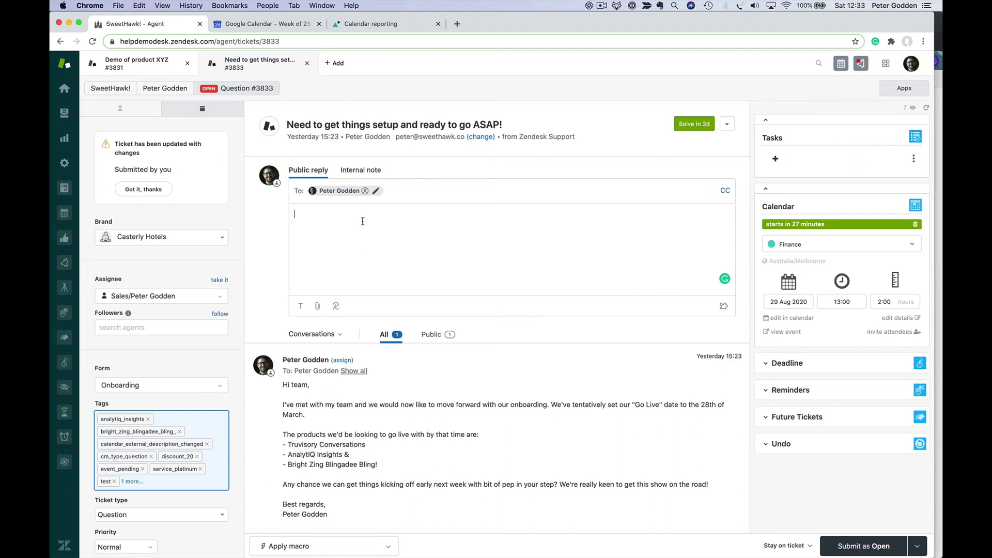
# - Switch to the Calendar reporting dashboard showing monthly agent hours on calendar events
pyautogui.click(377, 26)
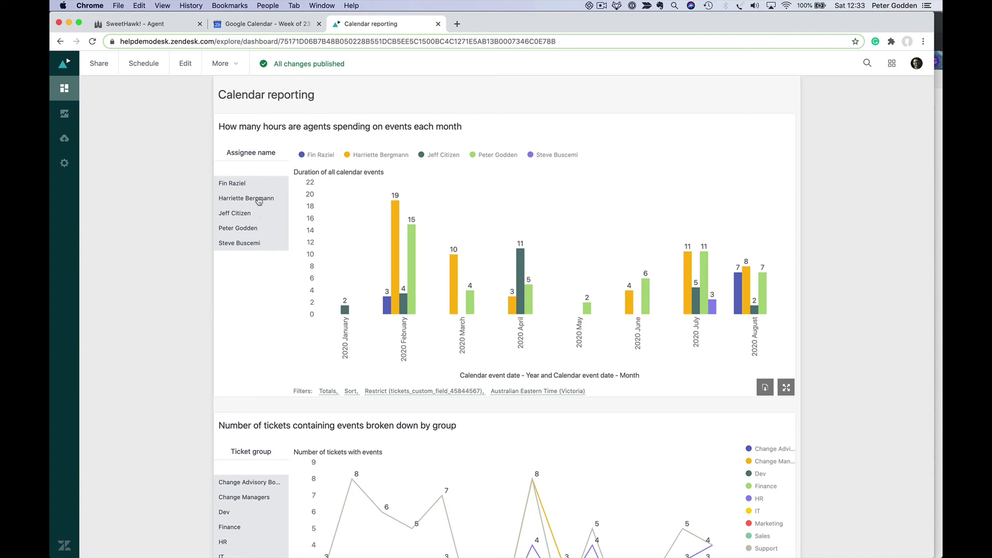
# - Look over the hours-per-agent and tickets-by-group charts, then go back to ticket #3833
pyautogui.scroll(-5, 636, 326)
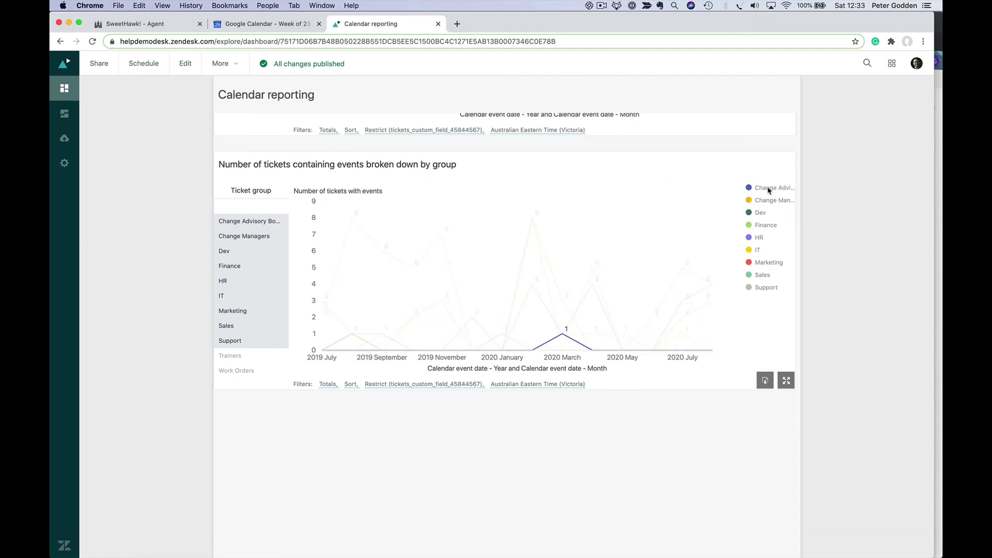
pyautogui.scroll(3, 764, 202)
pyautogui.scroll(2, 765, 207)
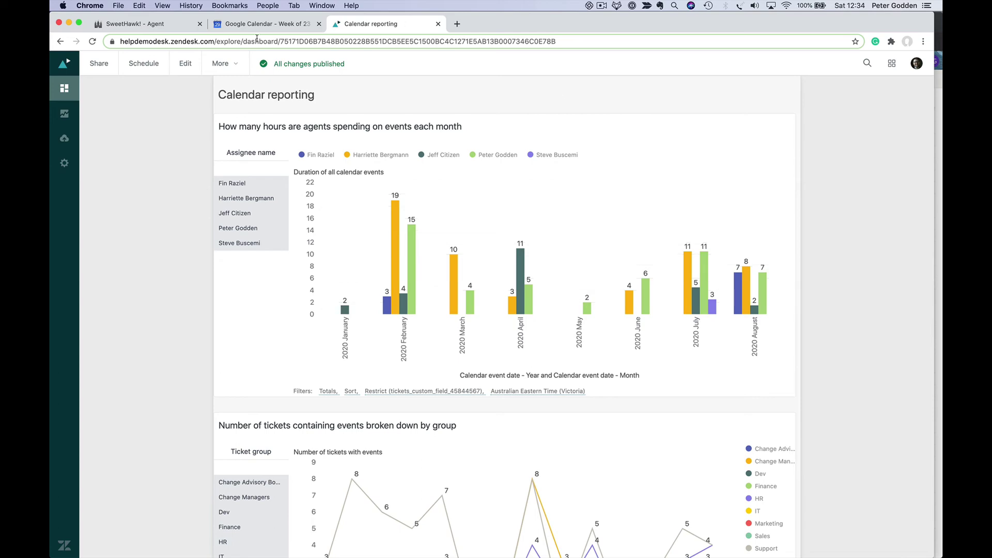
pyautogui.click(163, 27)
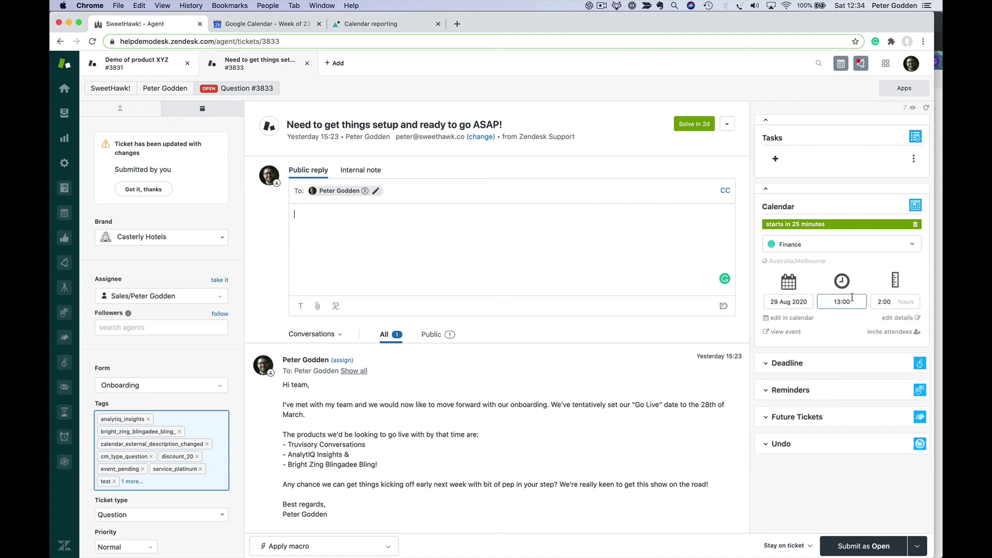
# - Open the SweetHawk Calendar app's Workflows list
pyautogui.click(64, 213)
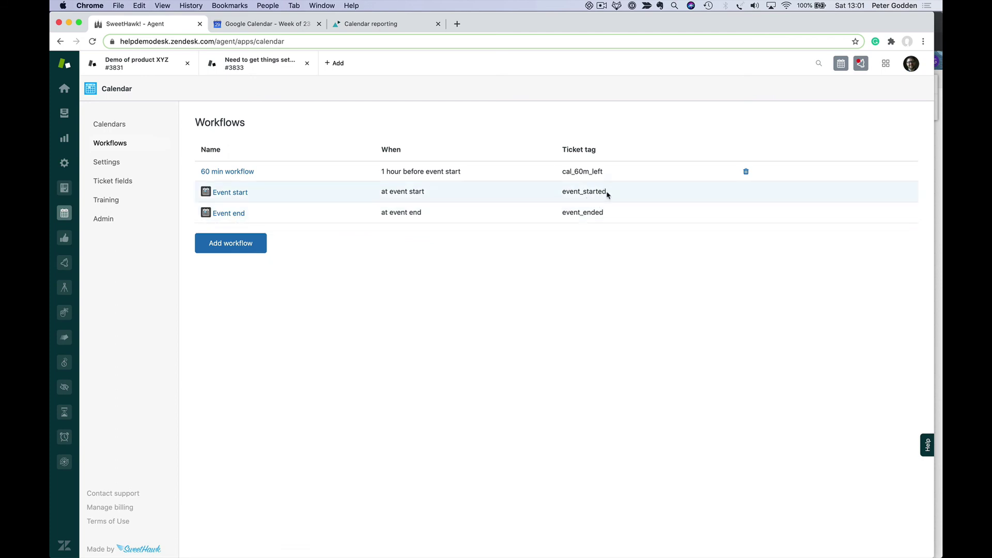
pyautogui.moveTo(608, 195); pyautogui.dragTo(559, 212)
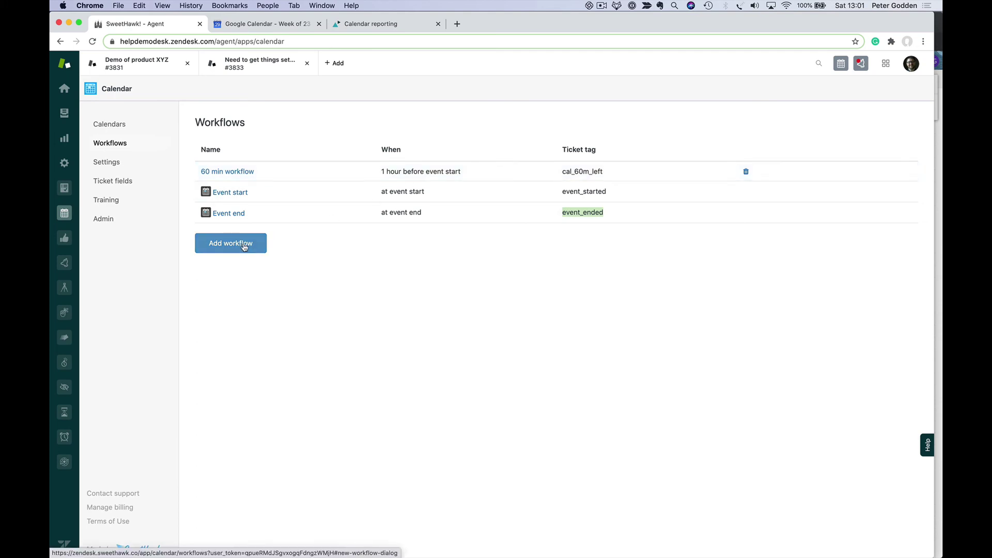
# - Name the new workflow '10 min reminder' with timing 10 minutes before event start
pyautogui.click(245, 247)
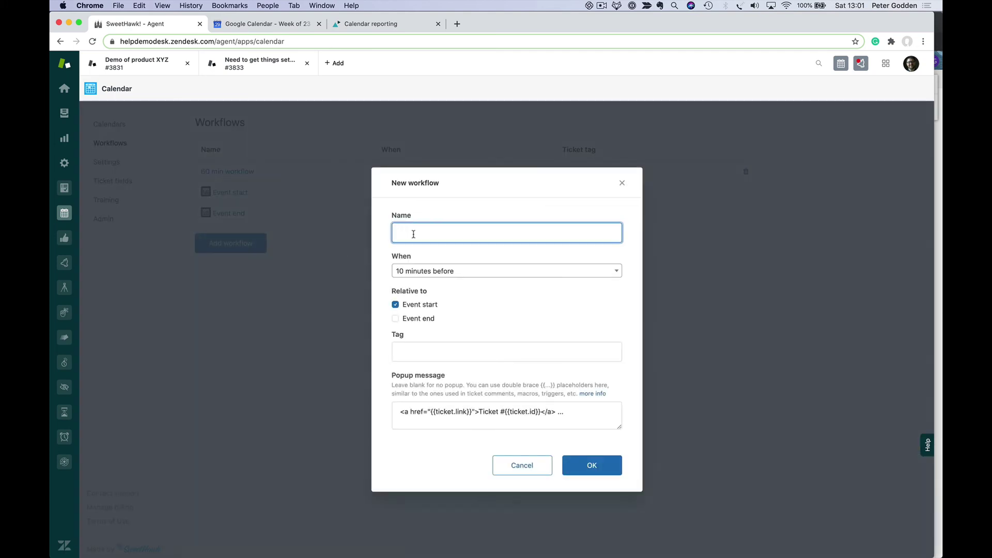
pyautogui.write('10 min reminder')
pyautogui.click(421, 271)
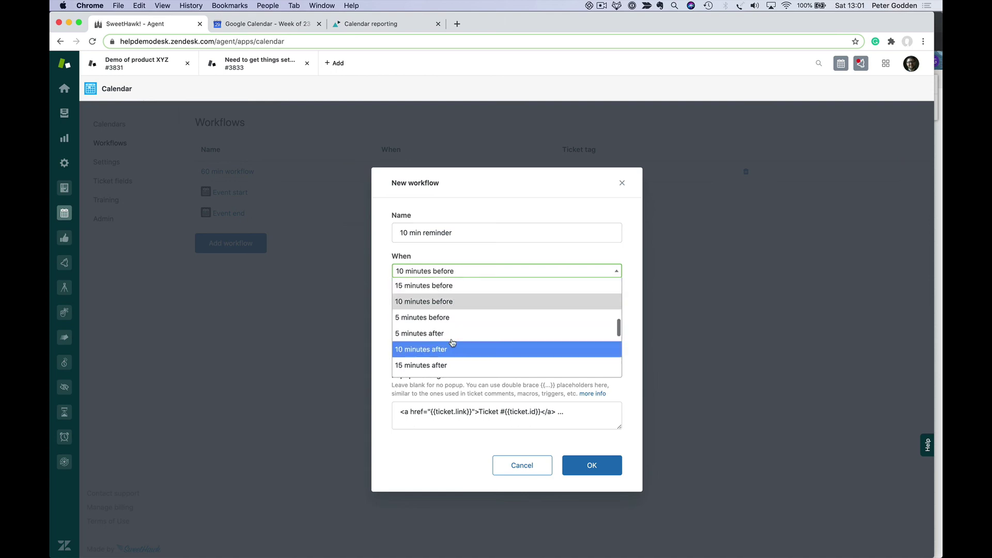
pyautogui.scroll(3, 452, 334)
pyautogui.scroll(-5, 450, 336)
pyautogui.scroll(3, 445, 341)
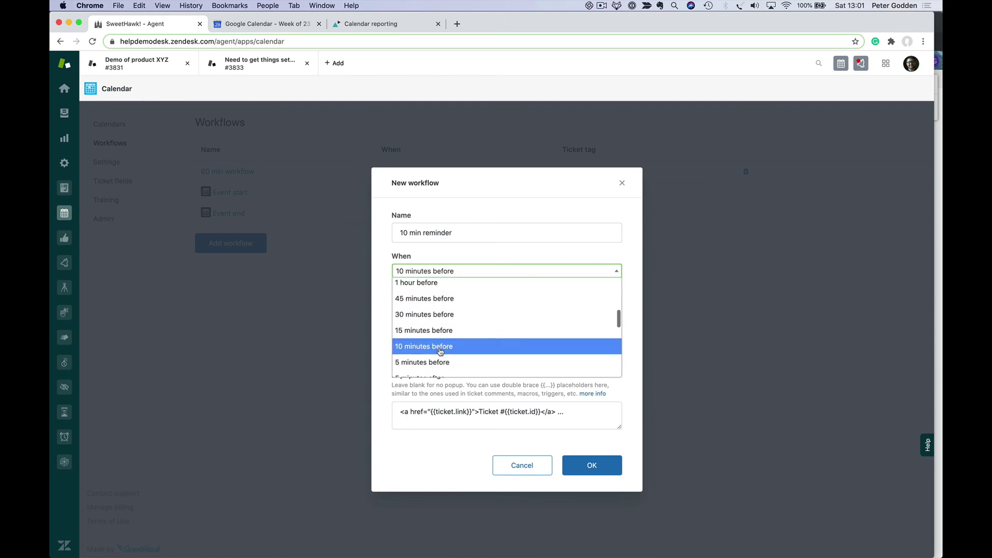
pyautogui.click(453, 348)
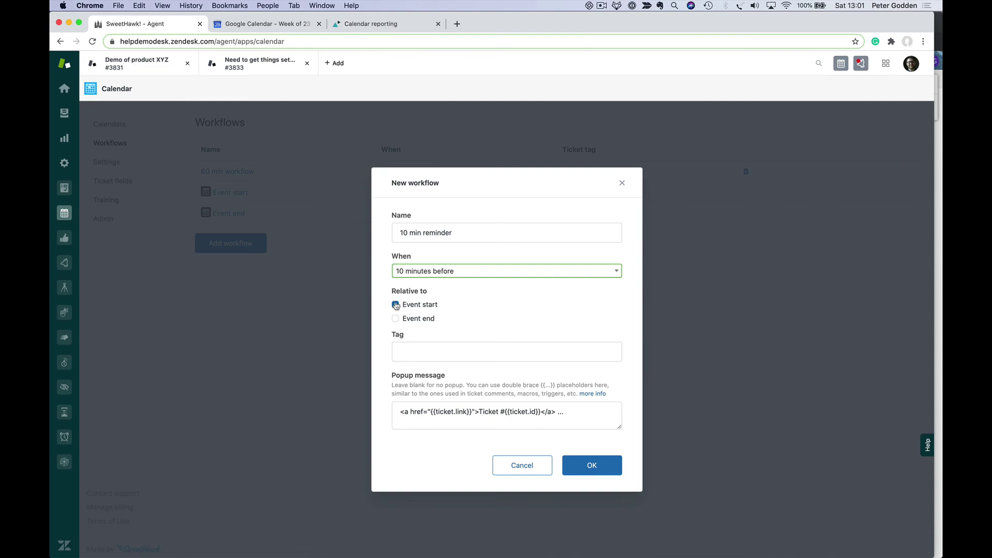
# - Tag tickets 10_min_reminder, clear the popup message, and save the workflow
pyautogui.click(413, 351)
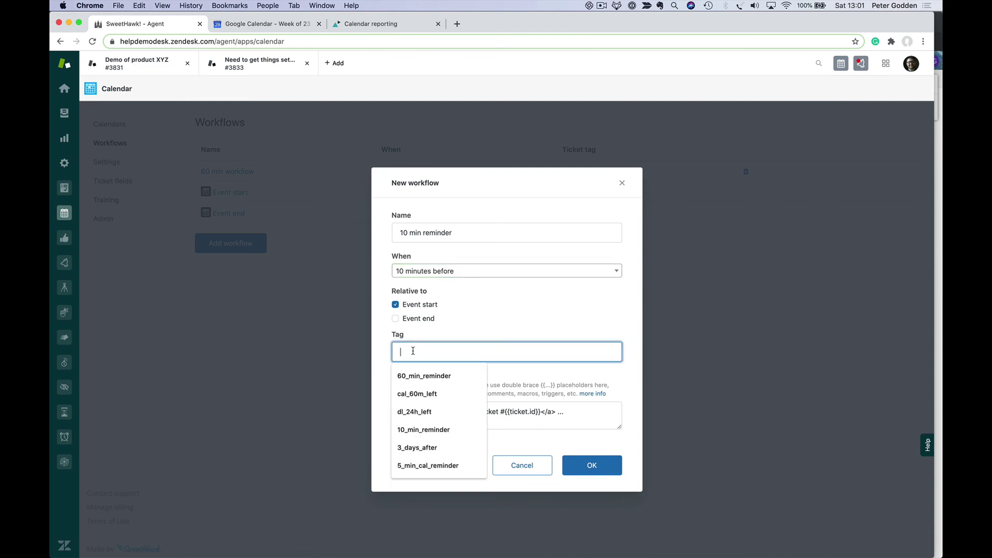
pyautogui.write('10_')
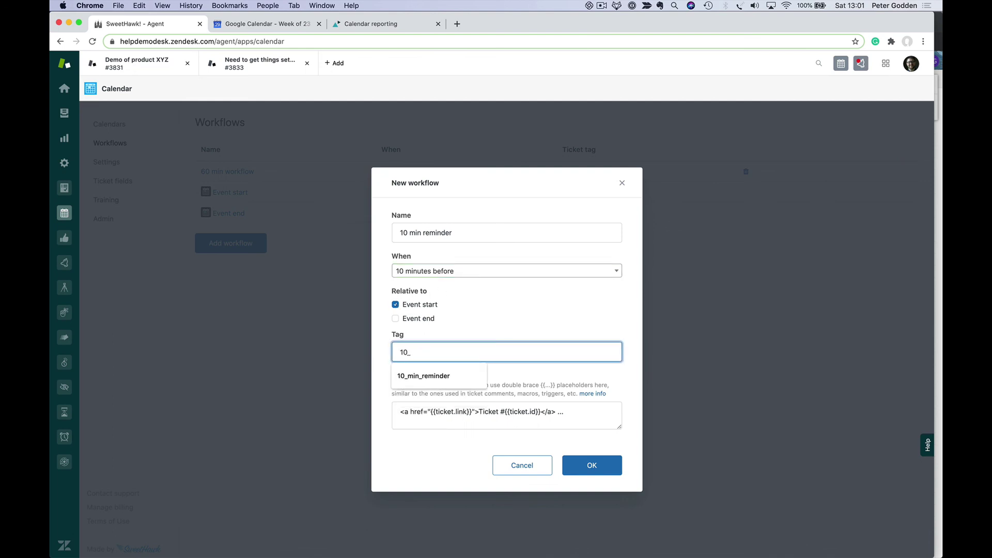
pyautogui.click(423, 377)
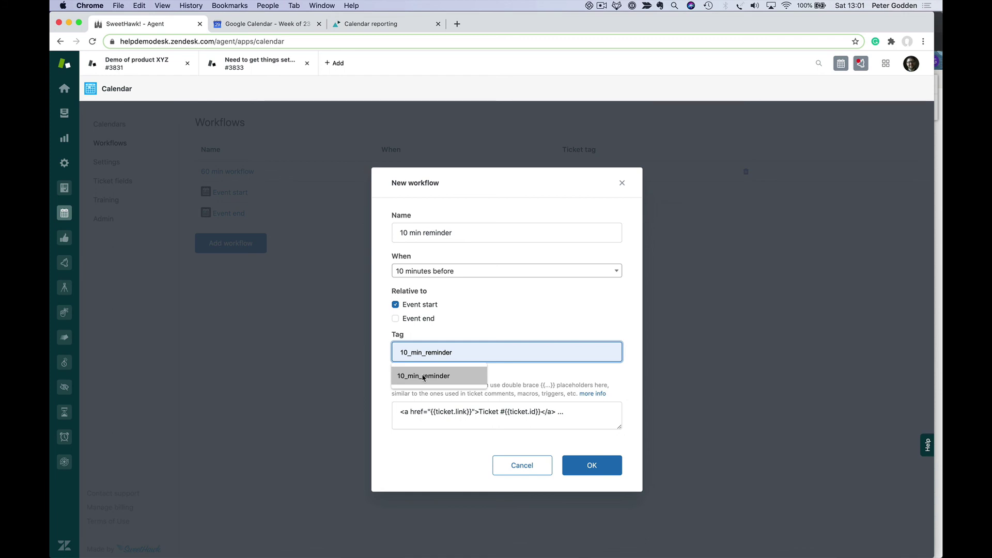
pyautogui.click(424, 377)
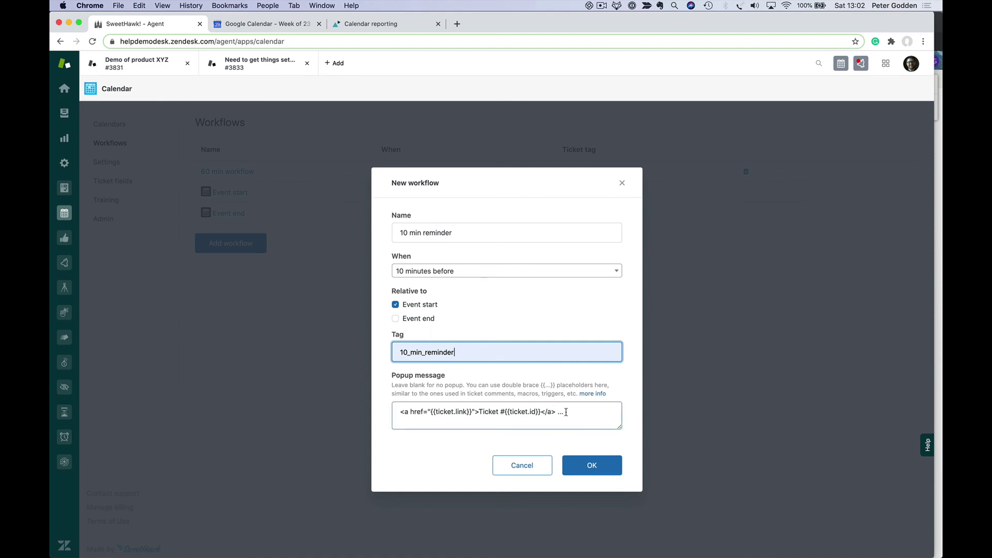
pyautogui.moveTo(575, 412); pyautogui.dragTo(399, 412)
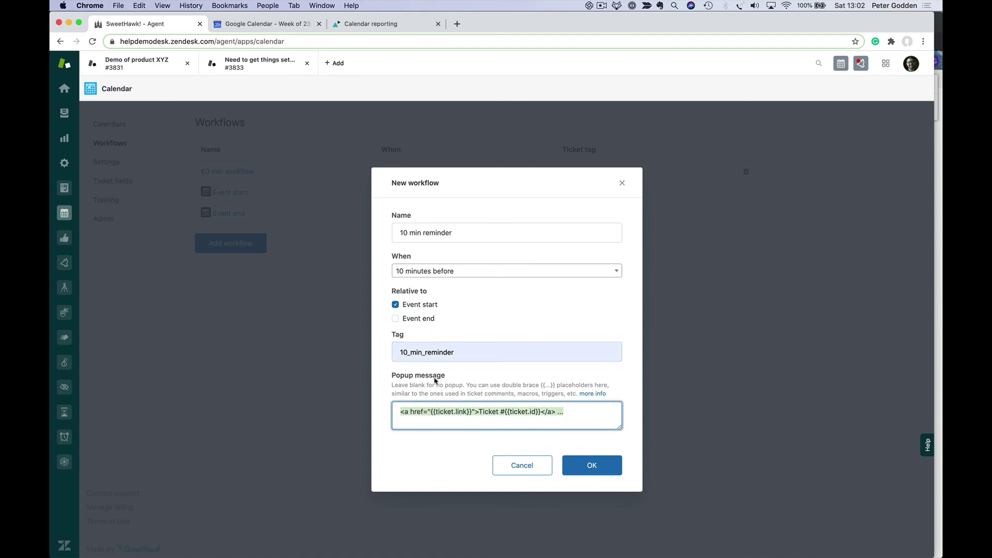
pyautogui.click(447, 354)
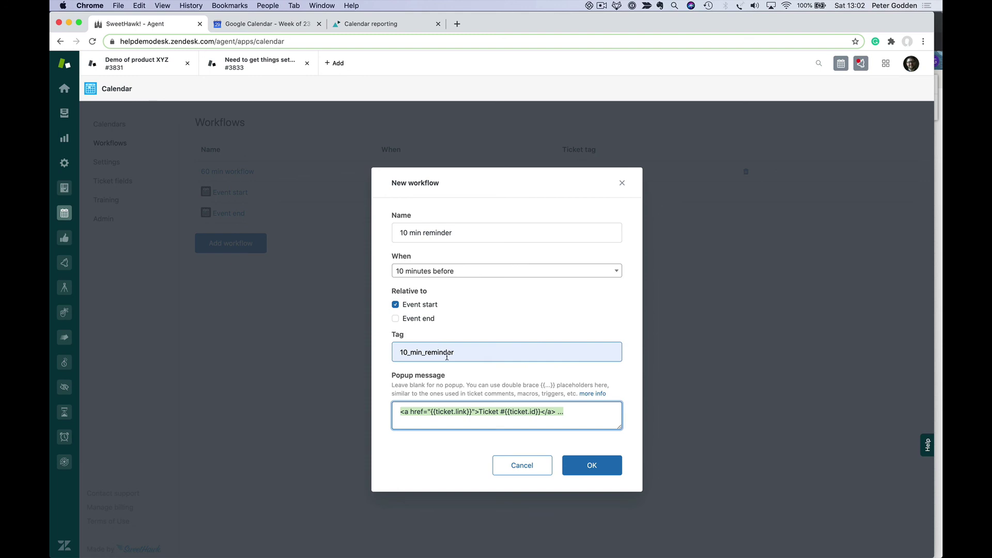
pyautogui.press('BackSpace')
pyautogui.click(591, 467)
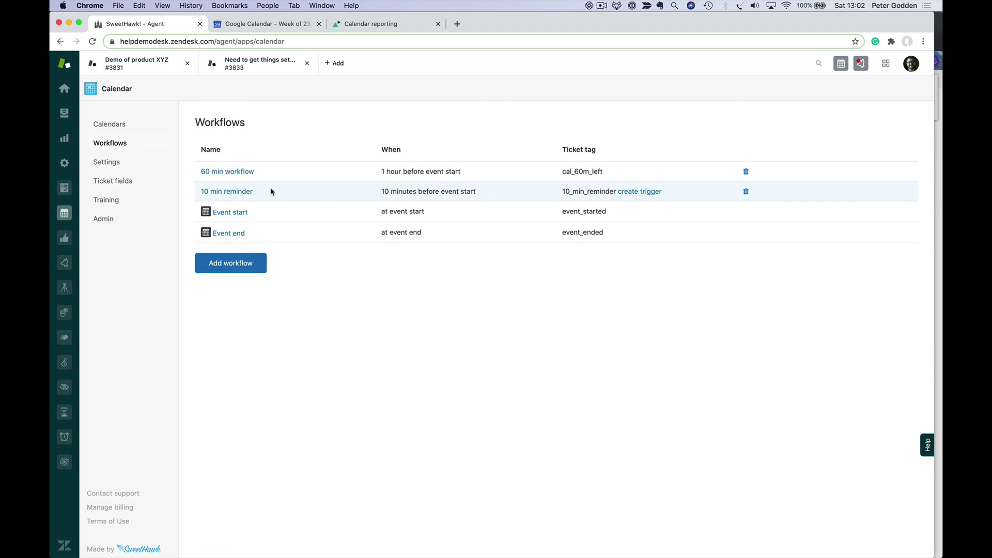
# - Create the 'App - Calendar - Workflow 10 min reminder' trigger and open it
pyautogui.click(651, 195)
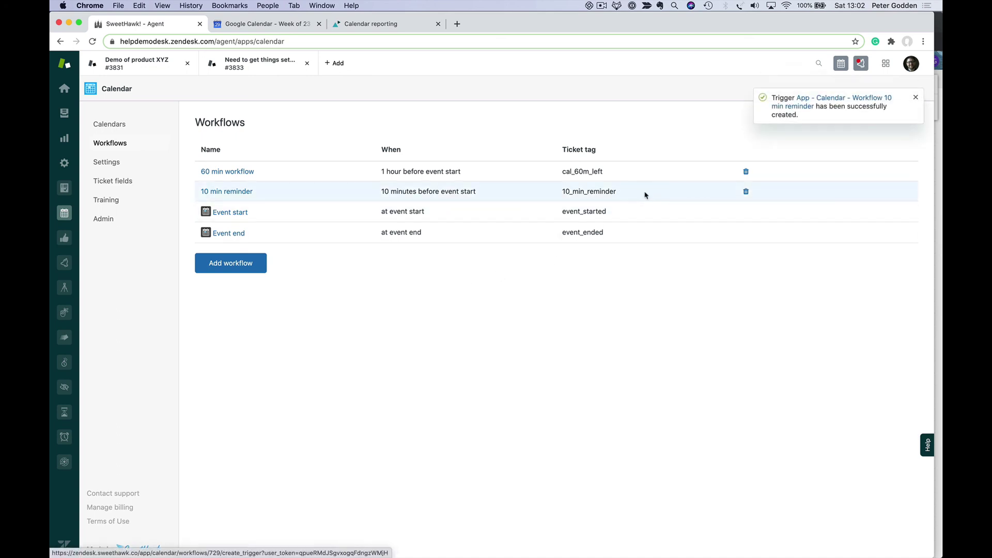
pyautogui.click(828, 102)
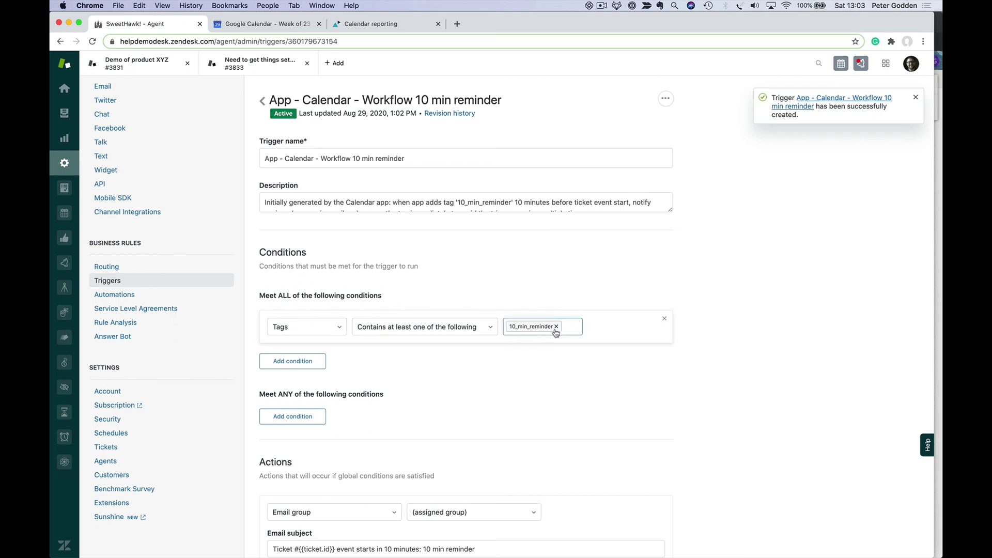
# - Copy the trigger's email subject text into the email body
pyautogui.scroll(-3, 544, 373)
pyautogui.scroll(-1, 544, 373)
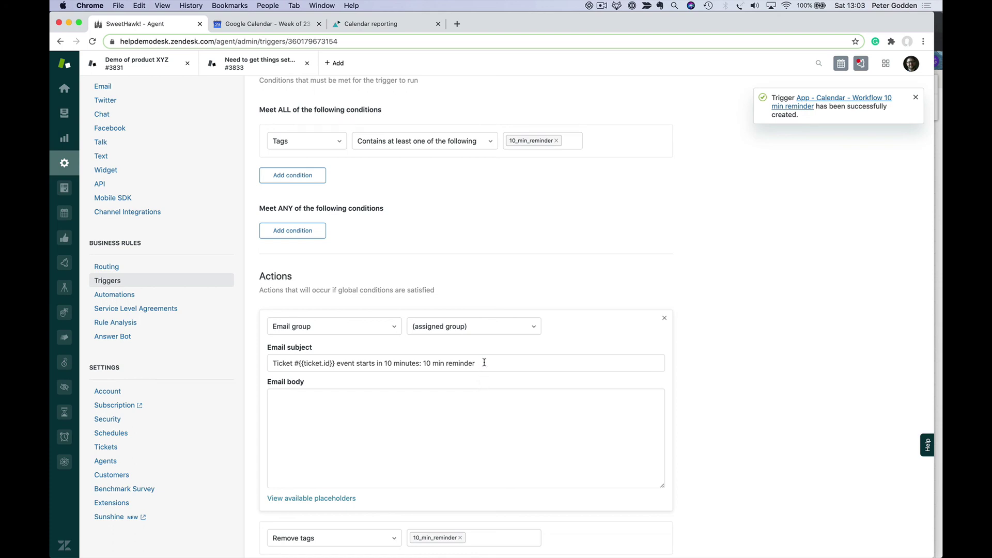
pyautogui.click(483, 363)
pyautogui.press('super+a')
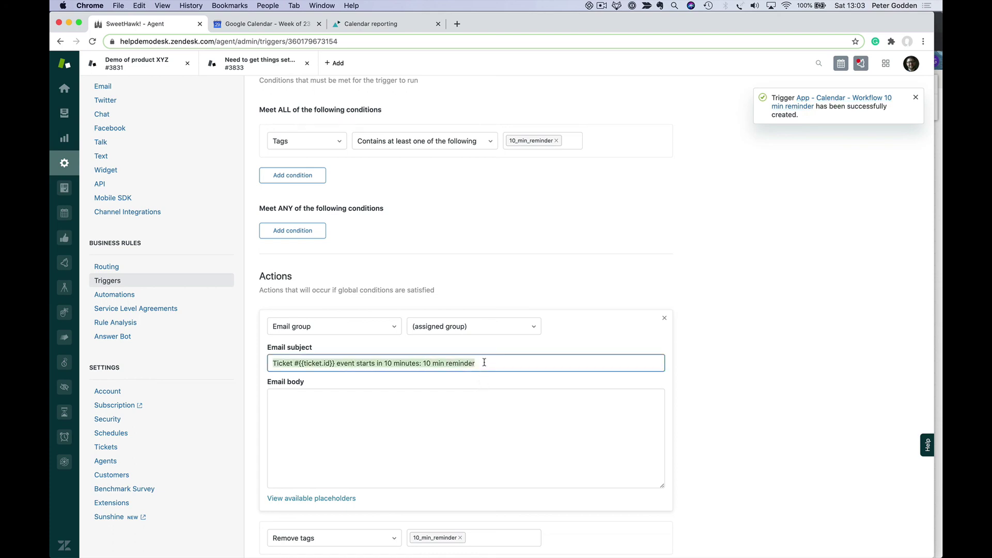
pyautogui.press('super+c')
pyautogui.click(422, 435)
pyautogui.press('super+v')
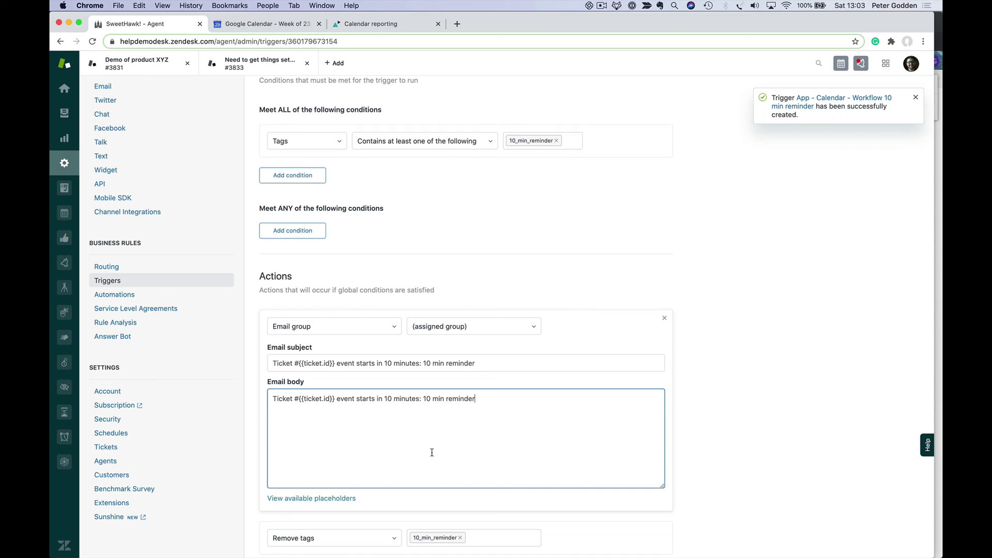
# - Add trigger actions setting Status to Open and Priority to High
pyautogui.scroll(-4, 432, 453)
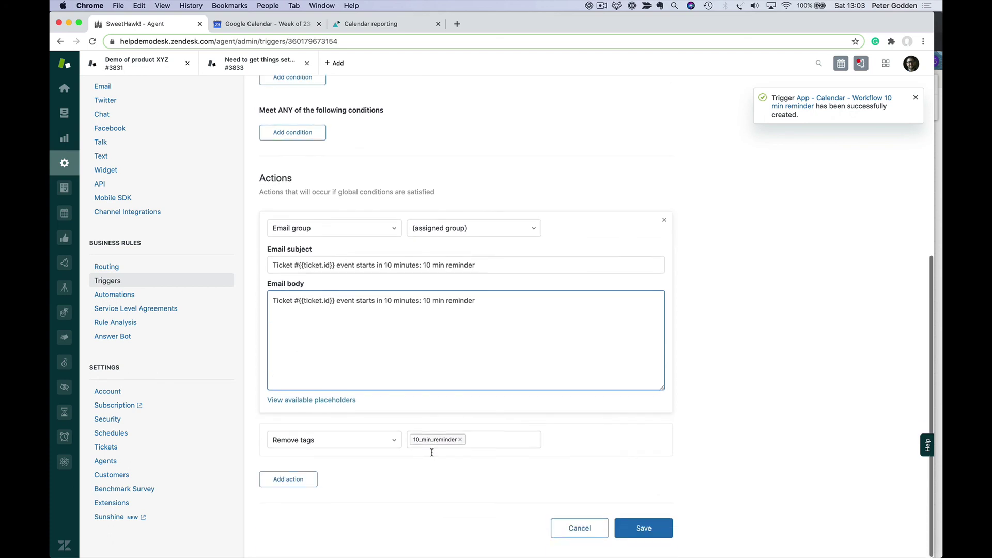
pyautogui.click(297, 483)
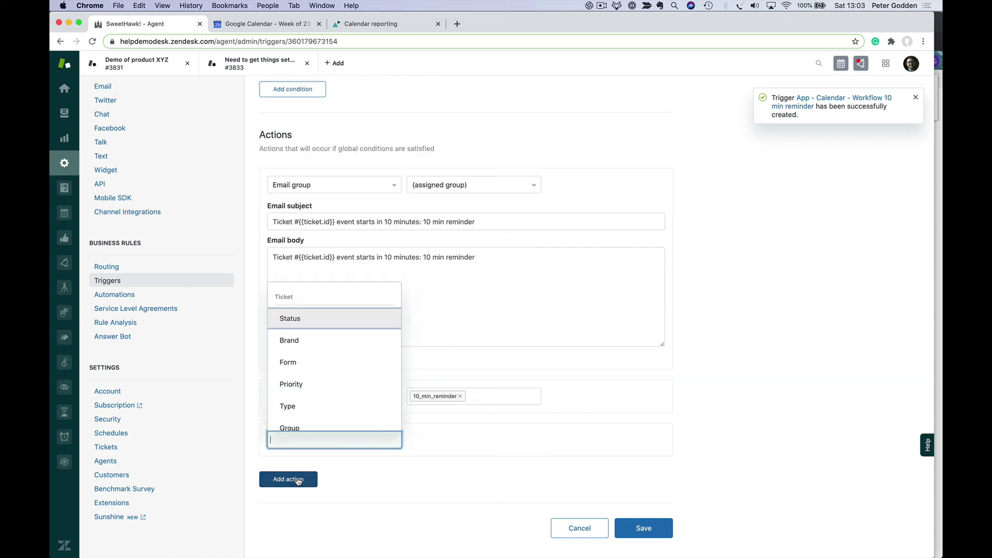
pyautogui.scroll(-2, 321, 399)
pyautogui.scroll(-6, 328, 380)
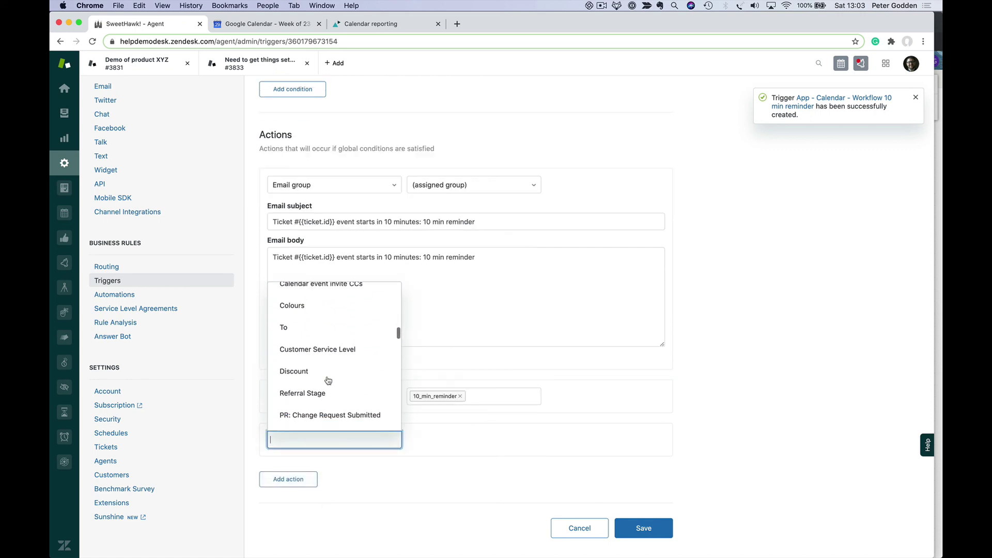
pyautogui.scroll(10, 325, 381)
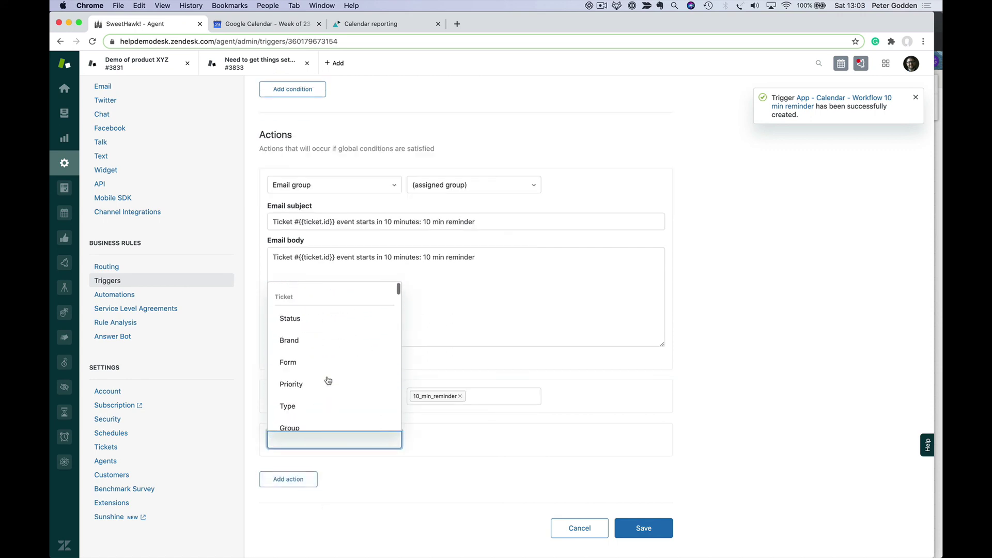
pyautogui.click(327, 321)
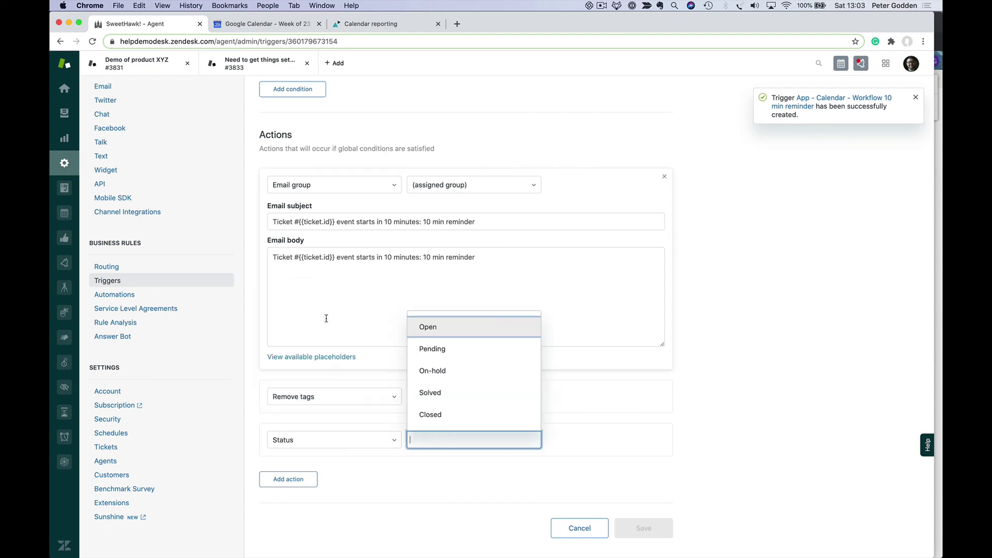
pyautogui.click(434, 327)
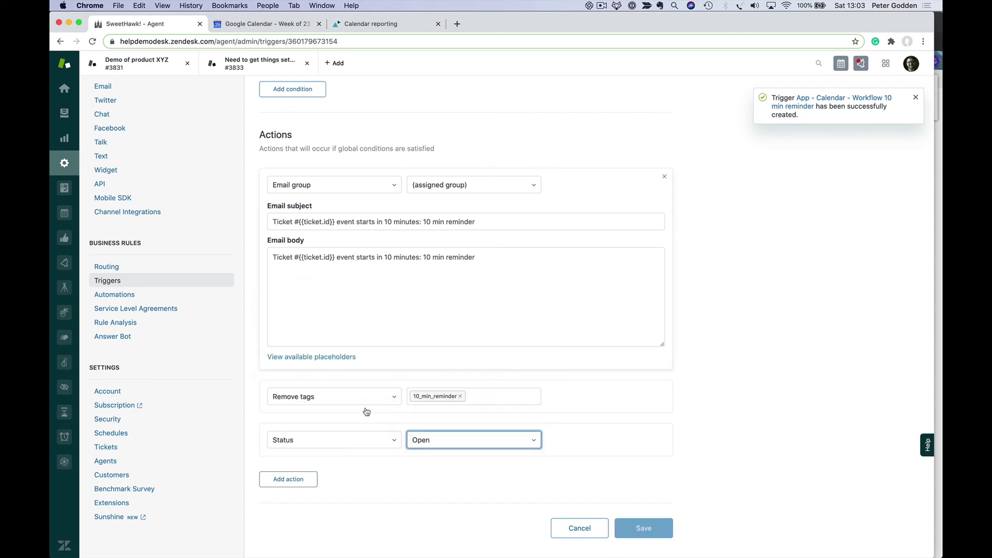
pyautogui.click(288, 479)
pyautogui.click(322, 395)
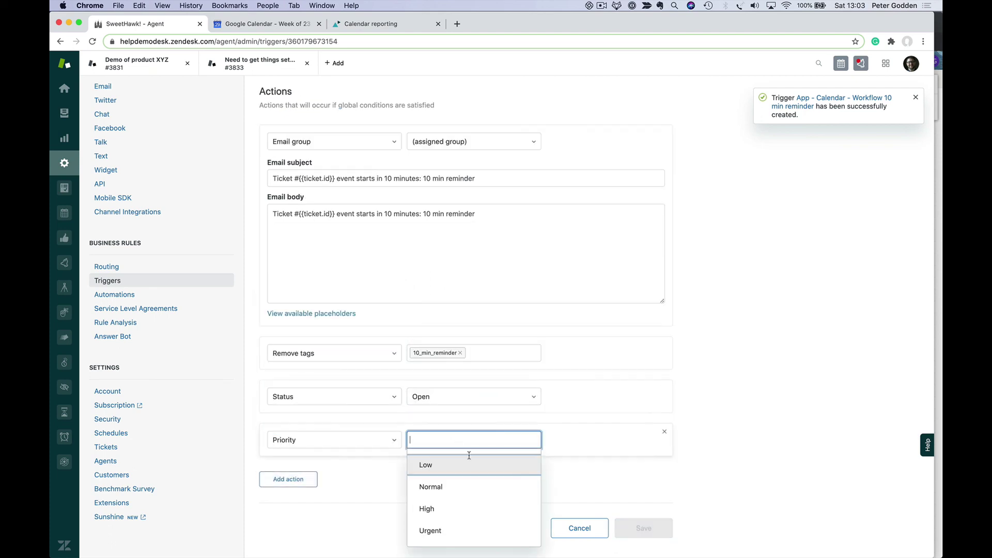
pyautogui.click(449, 504)
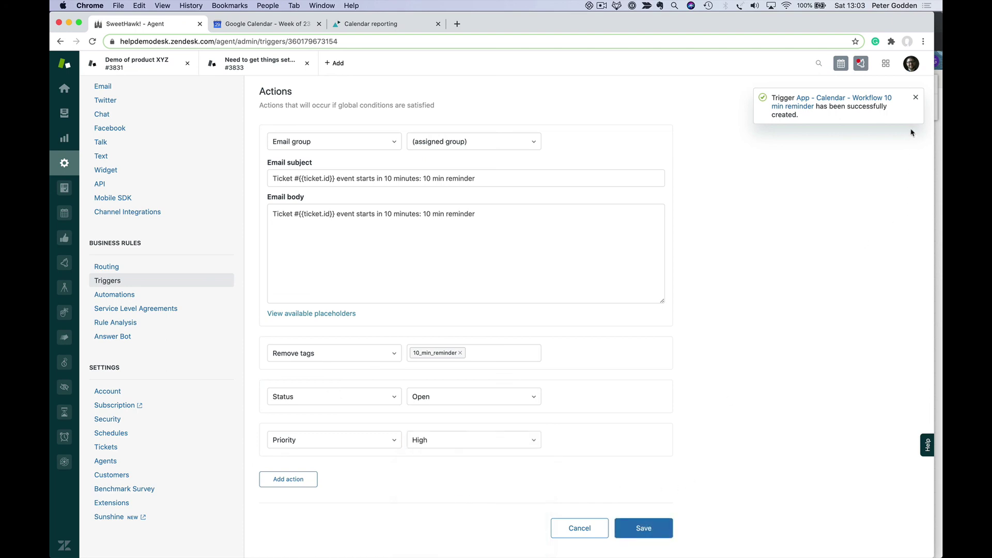
# - Dismiss the trigger notifications and return to the Calendar app's Calendars list
pyautogui.click(916, 97)
pyautogui.click(860, 63)
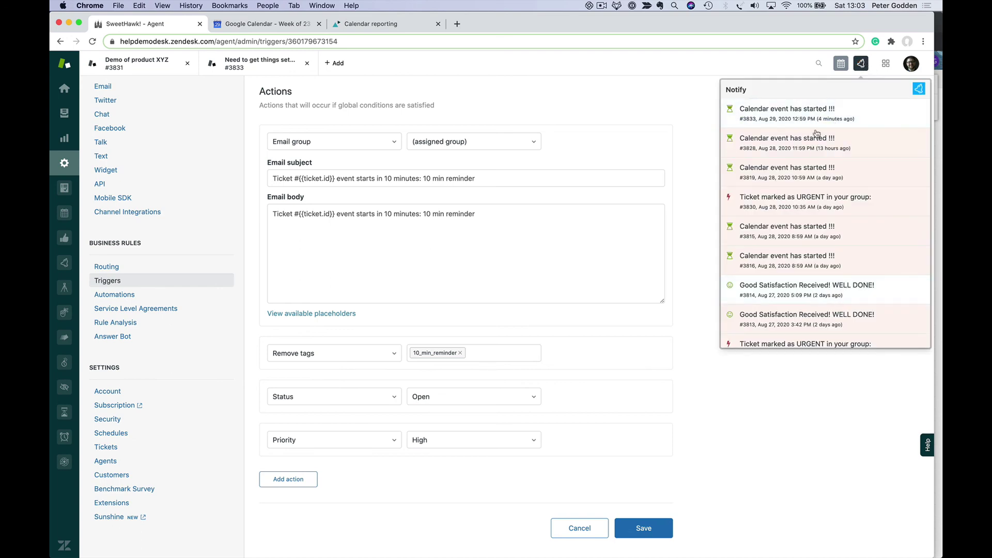
pyautogui.click(862, 64)
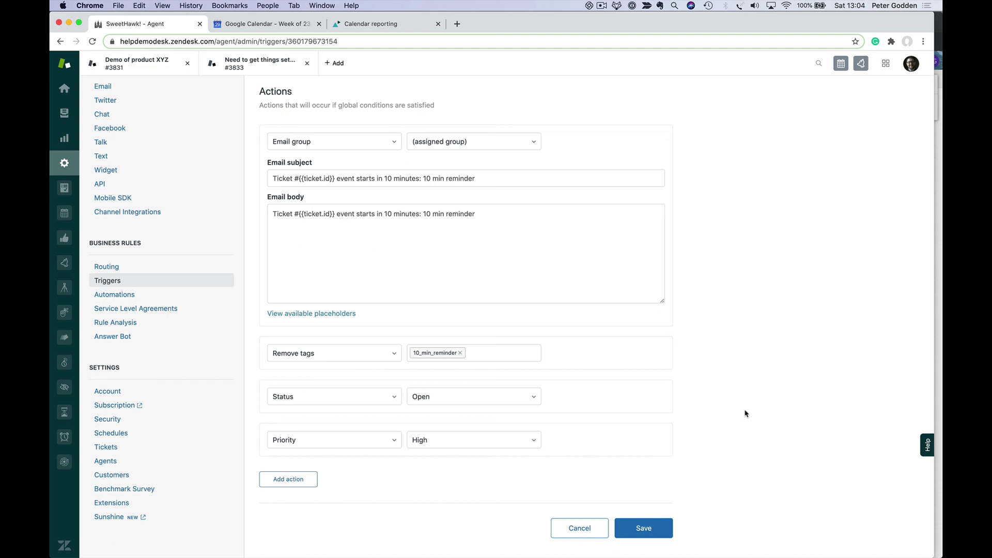
pyautogui.scroll(10, 745, 414)
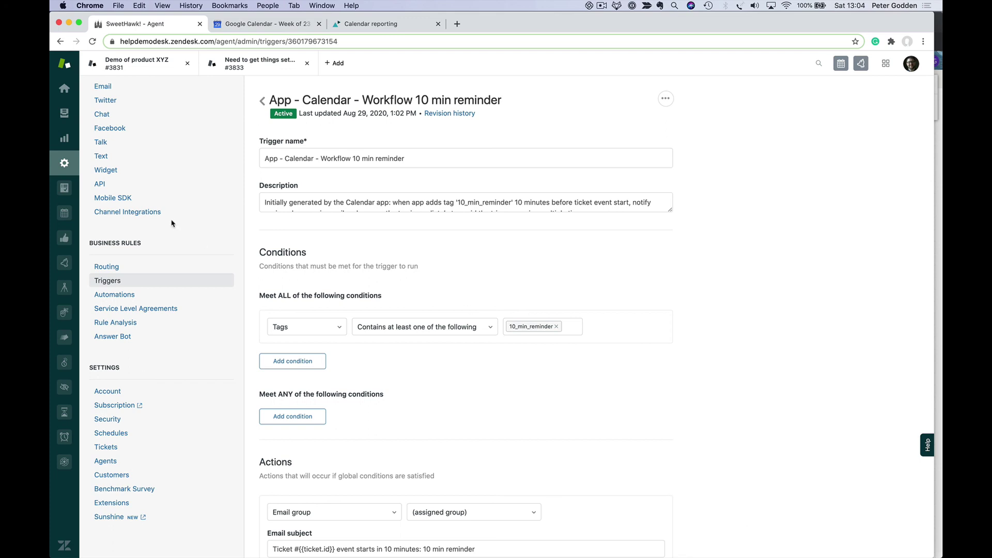
pyautogui.click(63, 211)
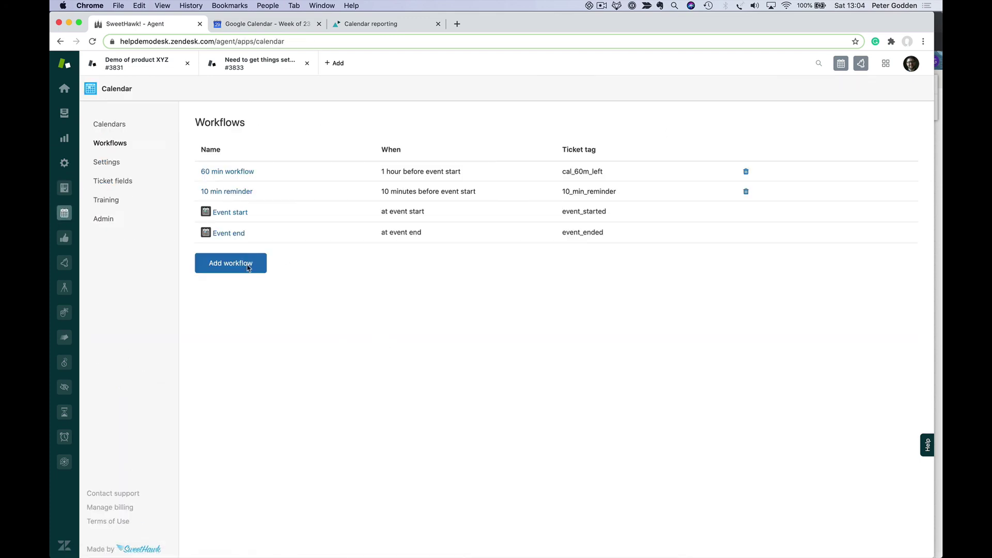
pyautogui.click(126, 128)
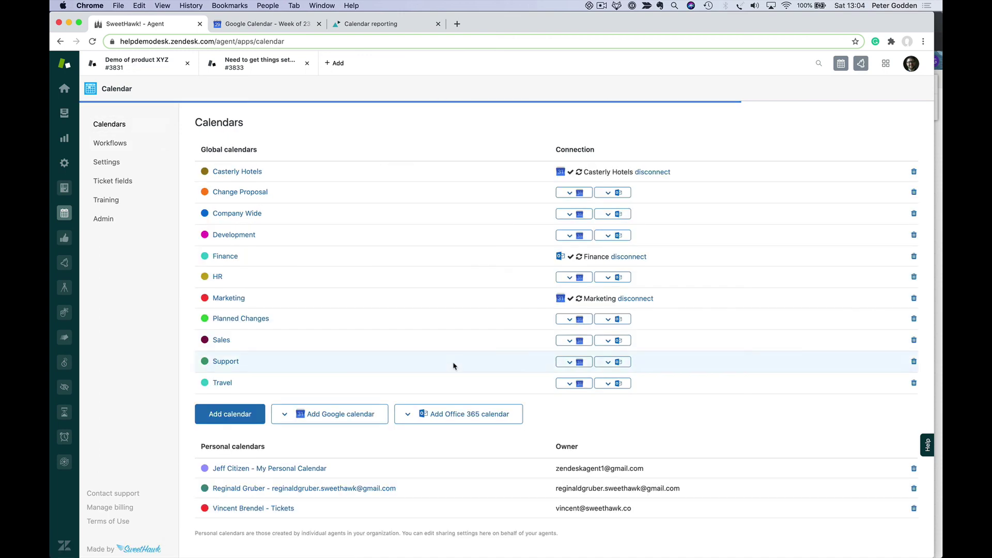